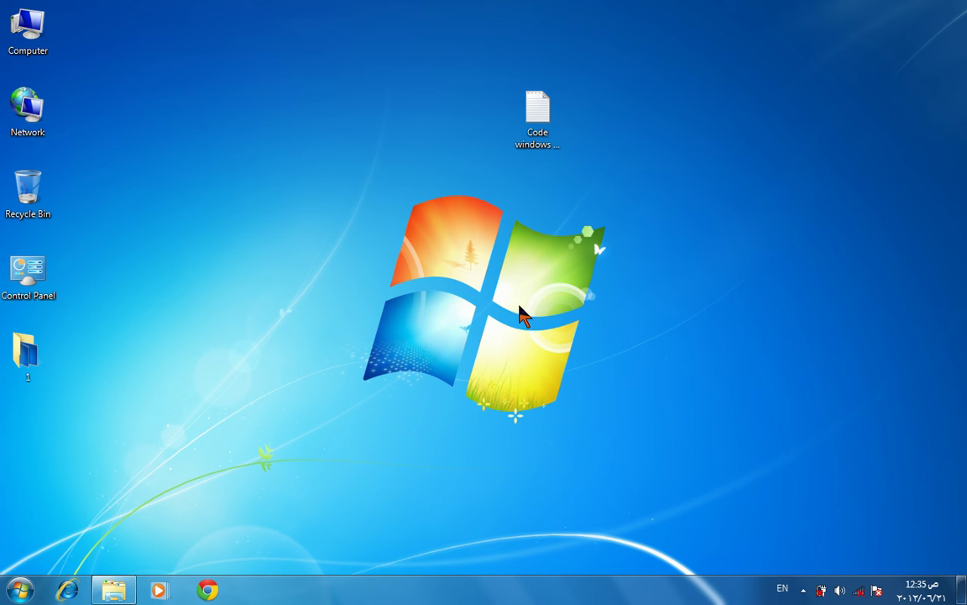
Open the "Code windows on flash" text file and move its window aside so the desktop stays clear for work.
left_click(546, 134)
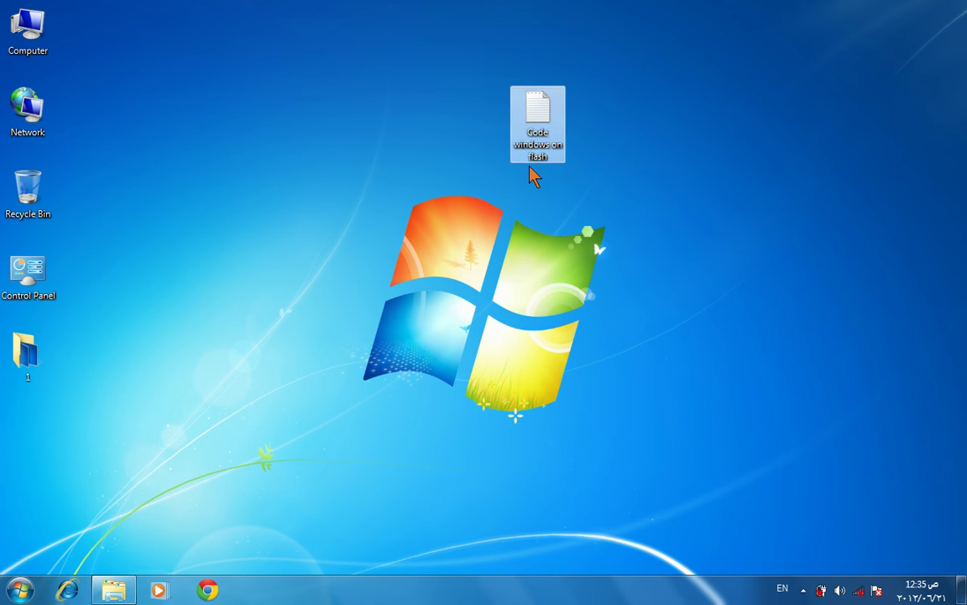
double_click(538, 104)
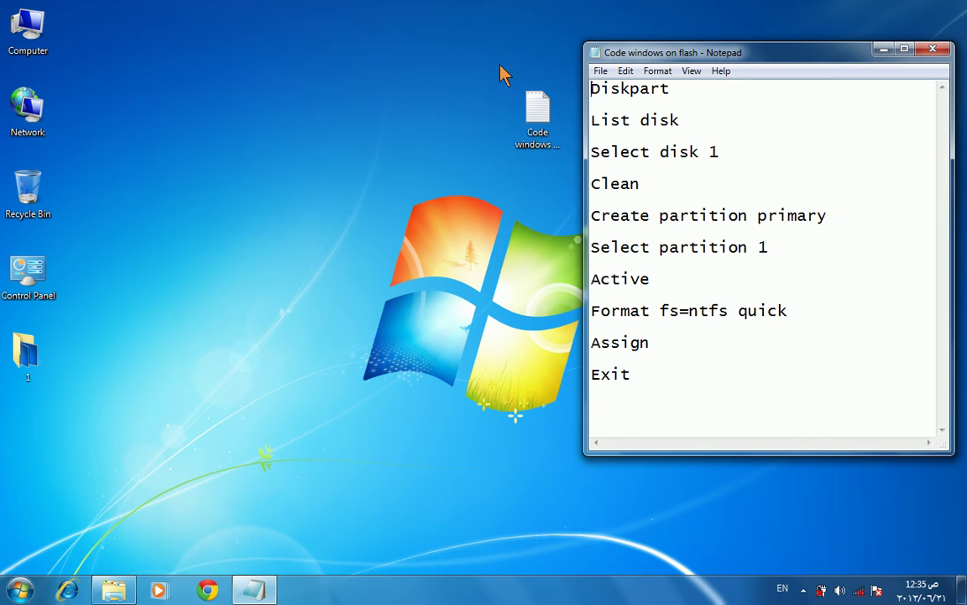
double_click(821, 59)
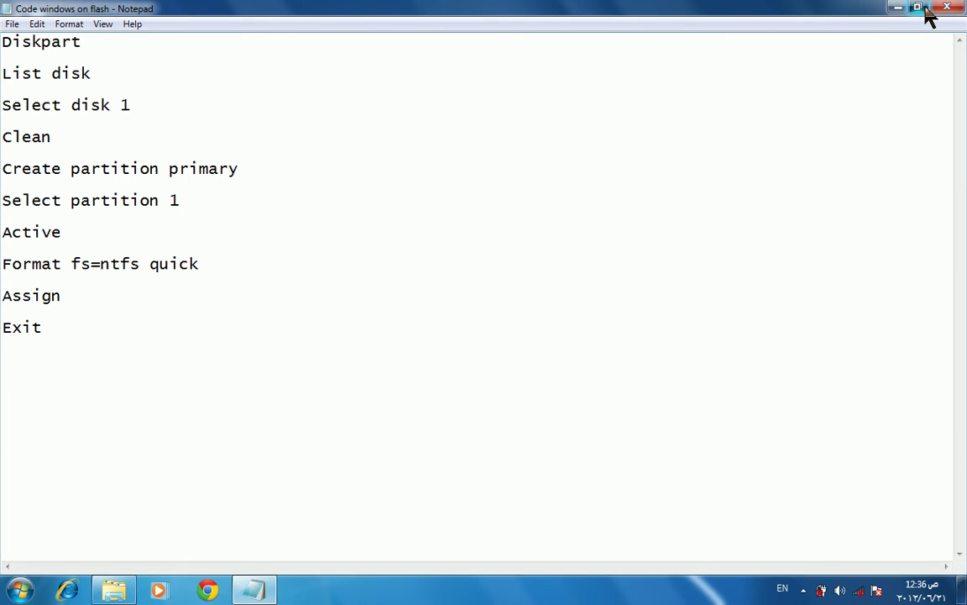
double_click(840, 10)
left_click_drag(827, 63, 940, 28)
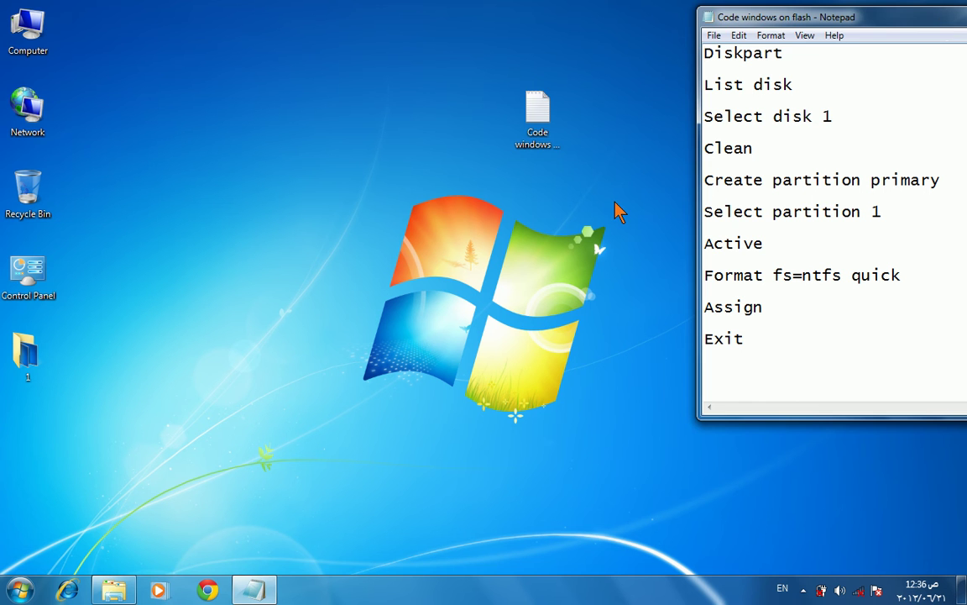
left_click(618, 212)
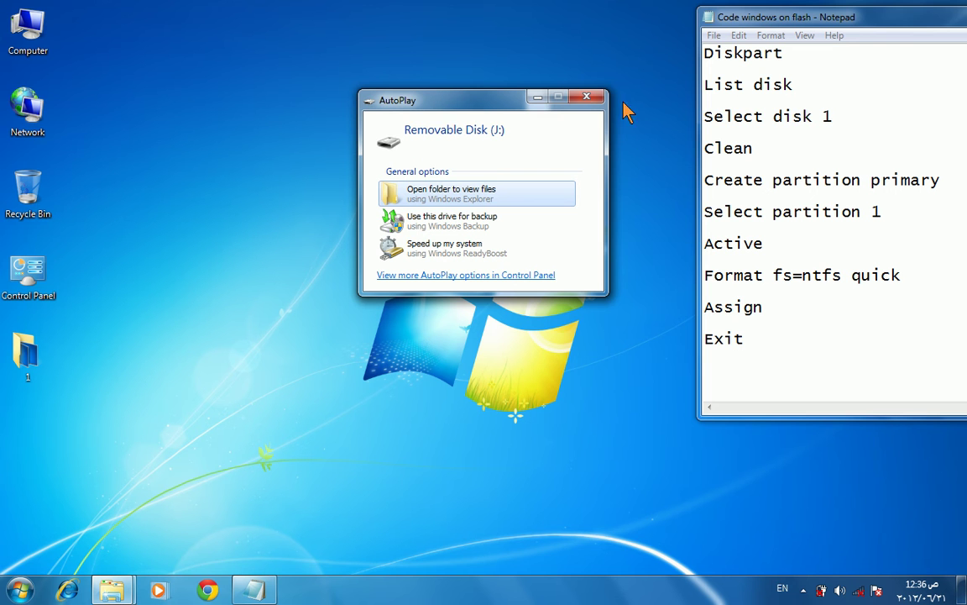
Dismiss the AutoPlay prompt for Removable Disk (J:) and open Computer to show the drives.
left_click(590, 102)
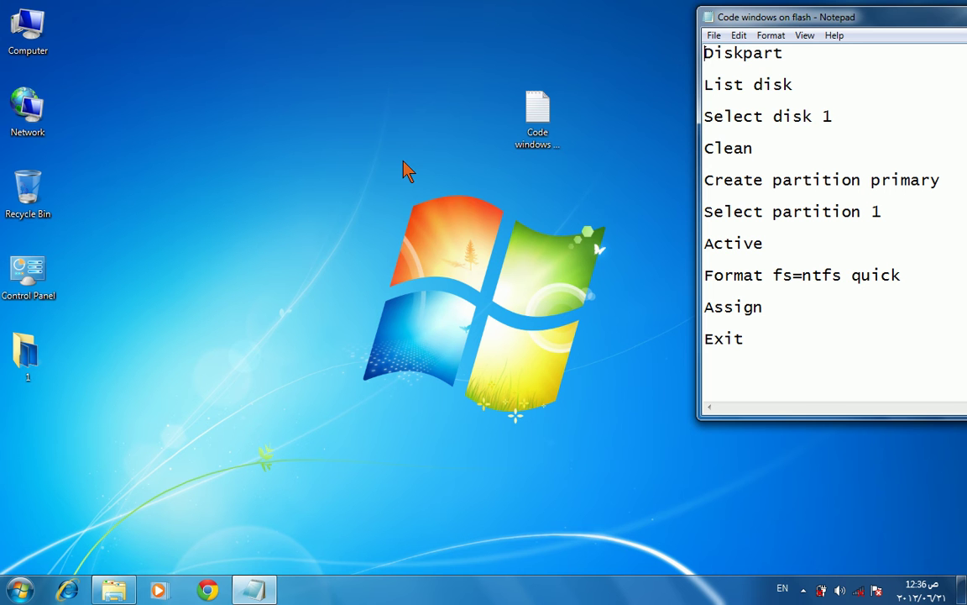
left_click(46, 31)
double_click(46, 31)
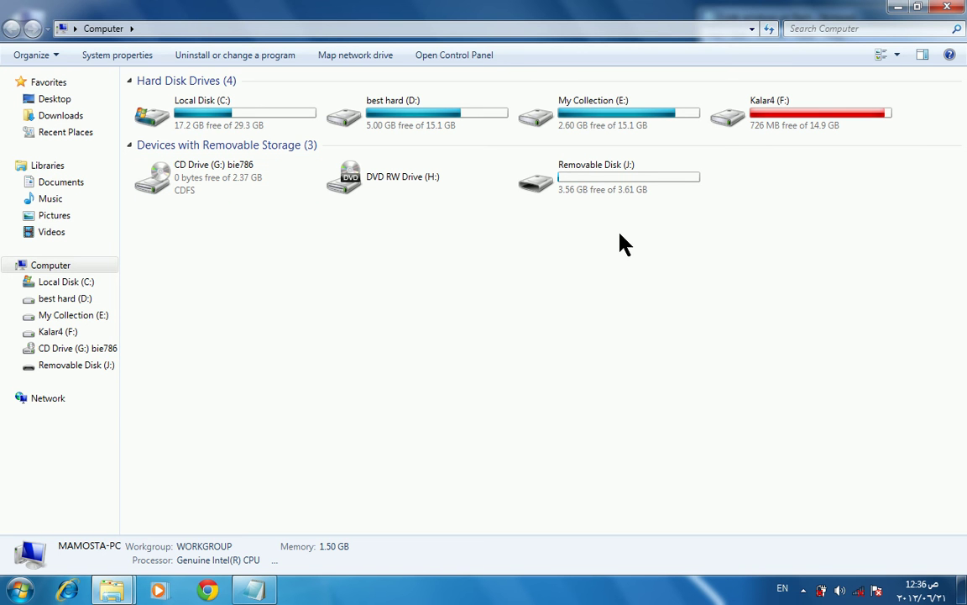
Quick-format Removable Disk (J:) as NTFS with a 4096-byte allocation unit size, then close the Computer window.
left_click(544, 180)
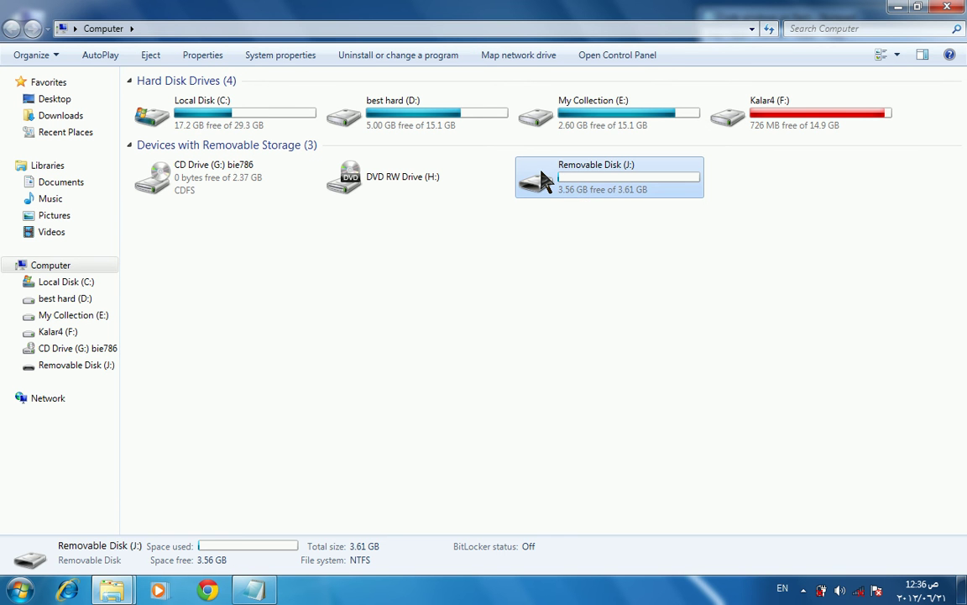
right_click(545, 180)
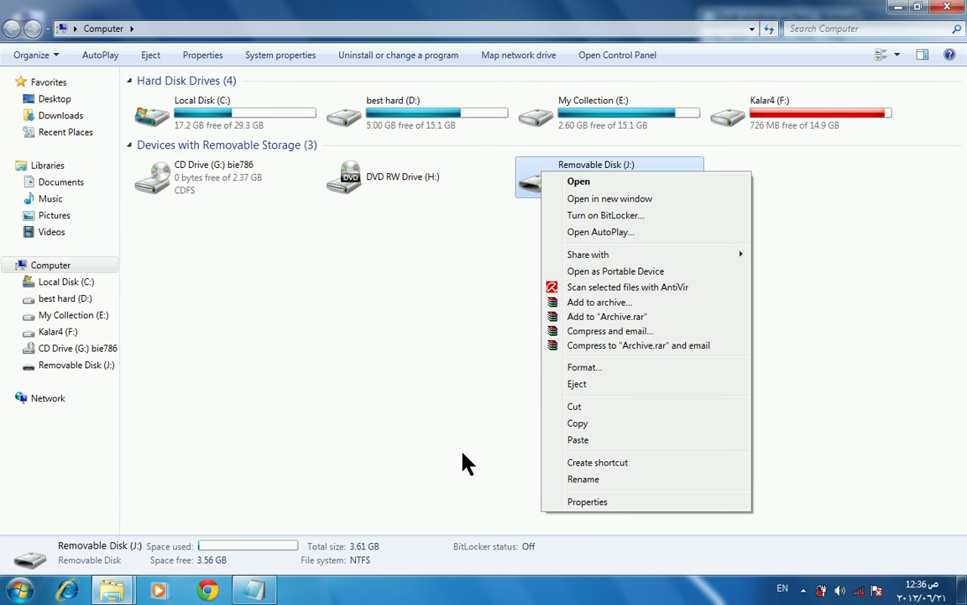
left_click(586, 368)
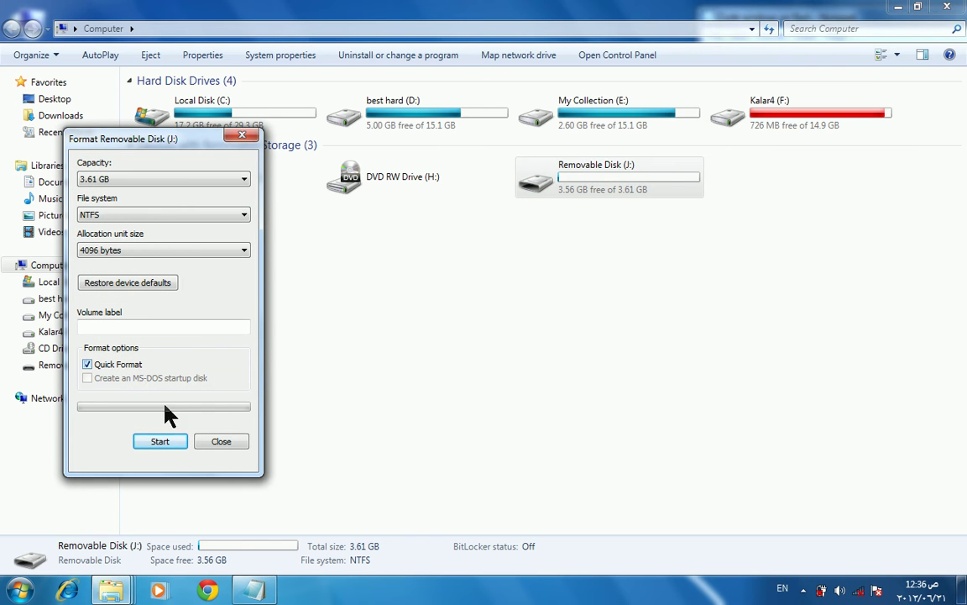
left_click(160, 442)
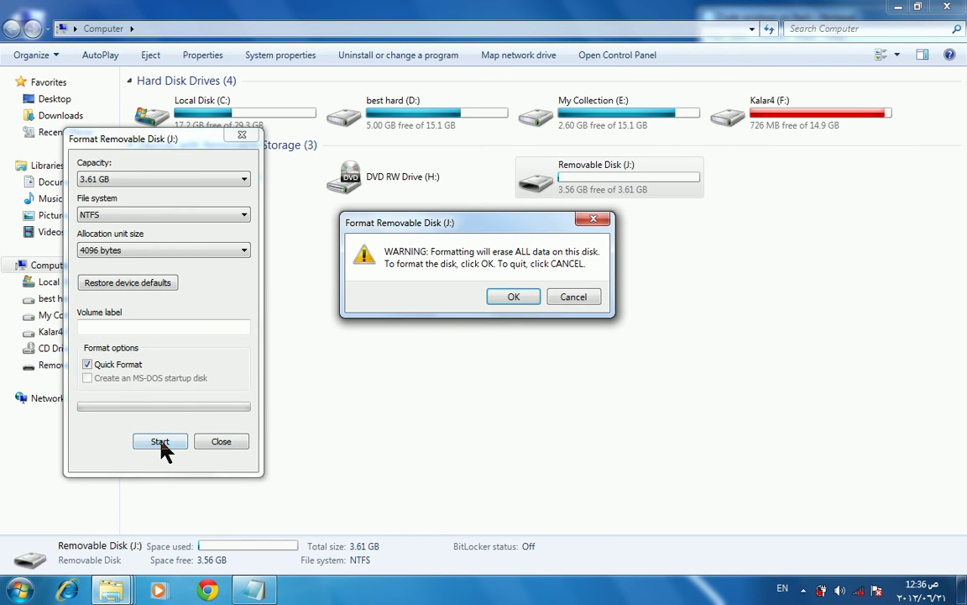
left_click(514, 298)
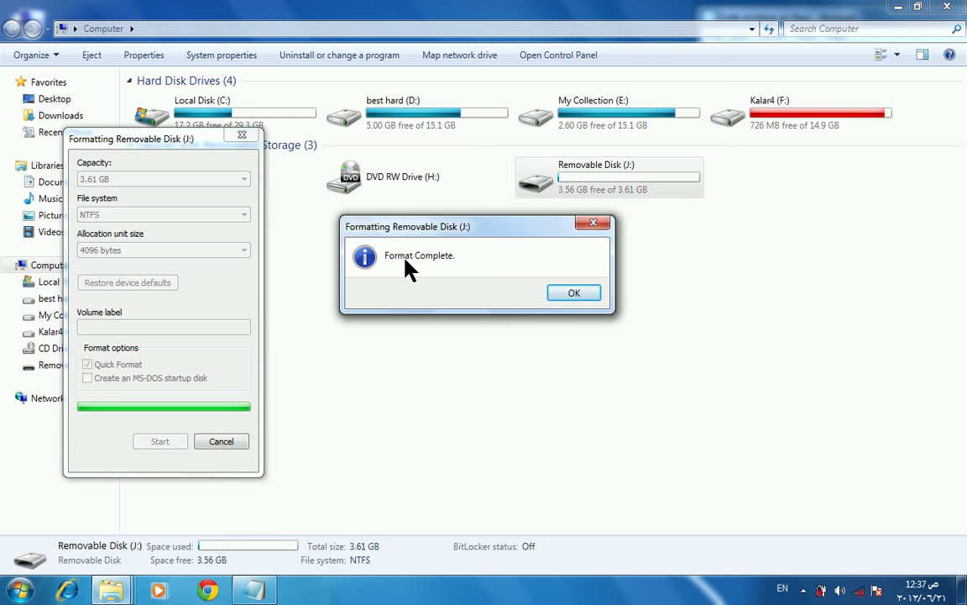
left_click(578, 293)
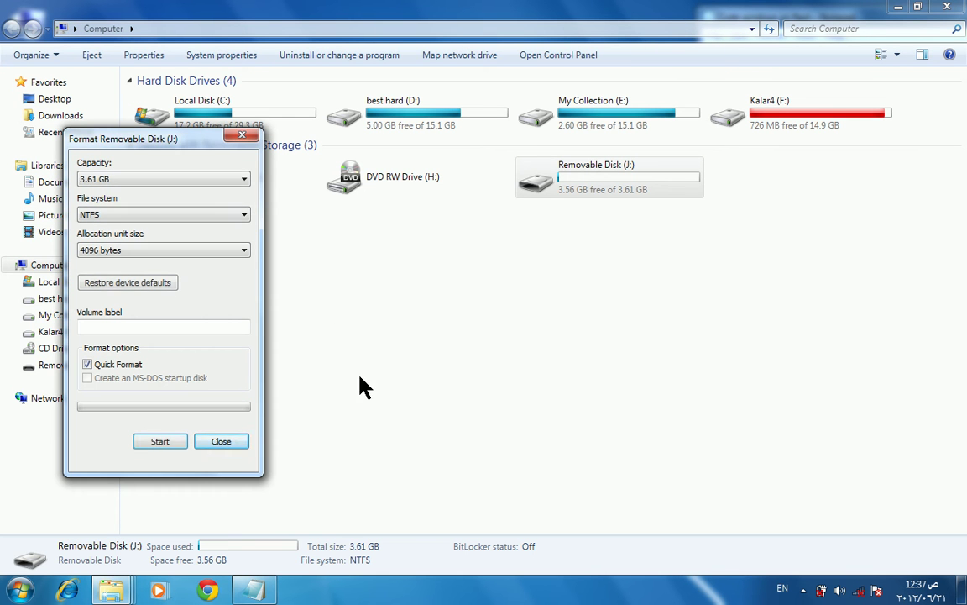
left_click(221, 442)
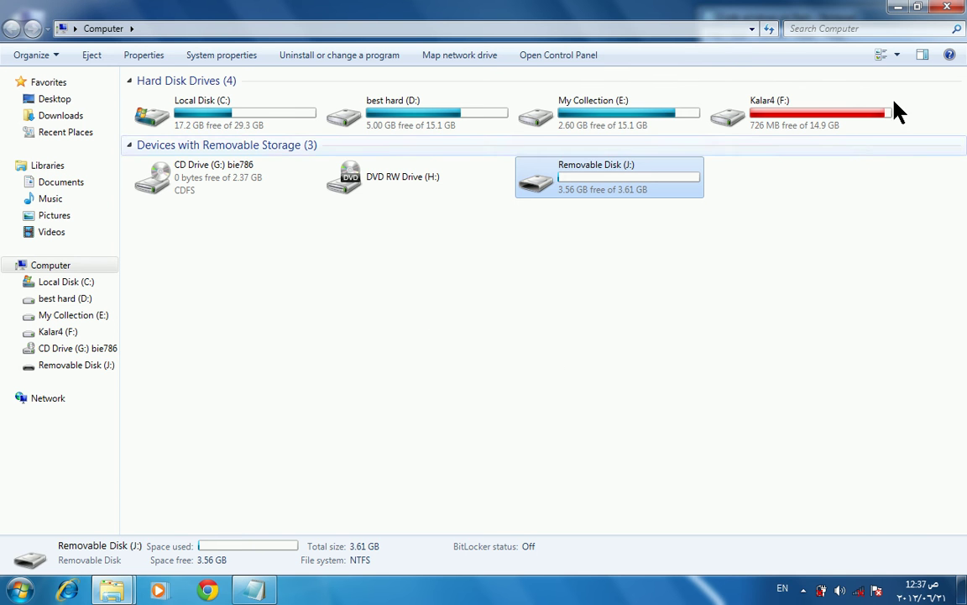
left_click(958, 8)
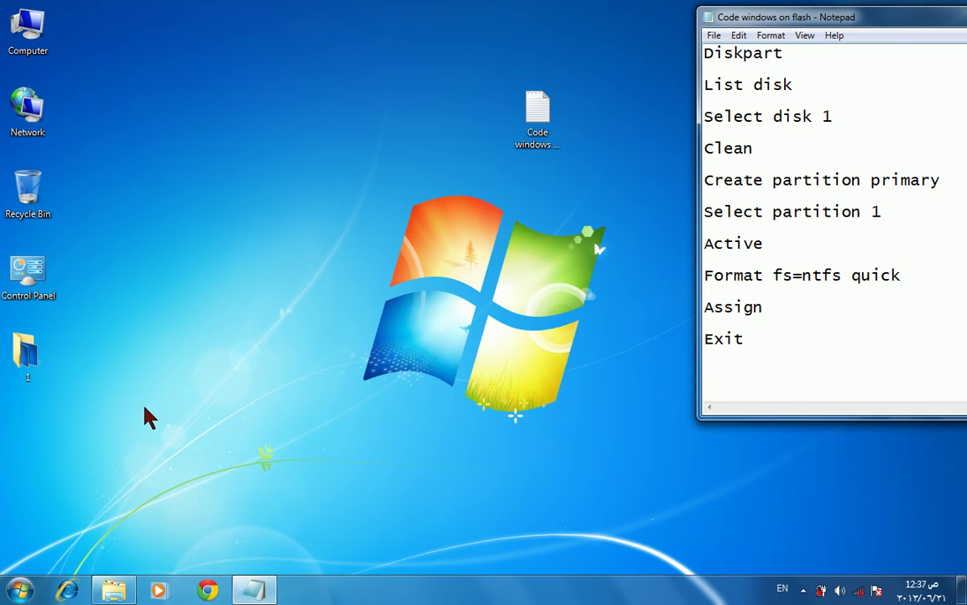
Search for cmd and open the Command Prompt.
left_click(18, 586)
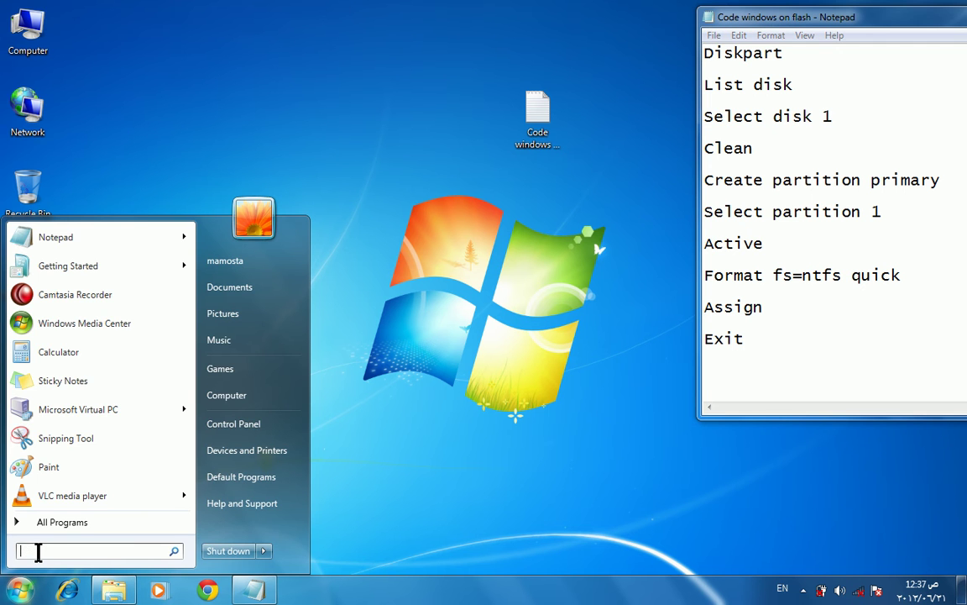
type("cm")
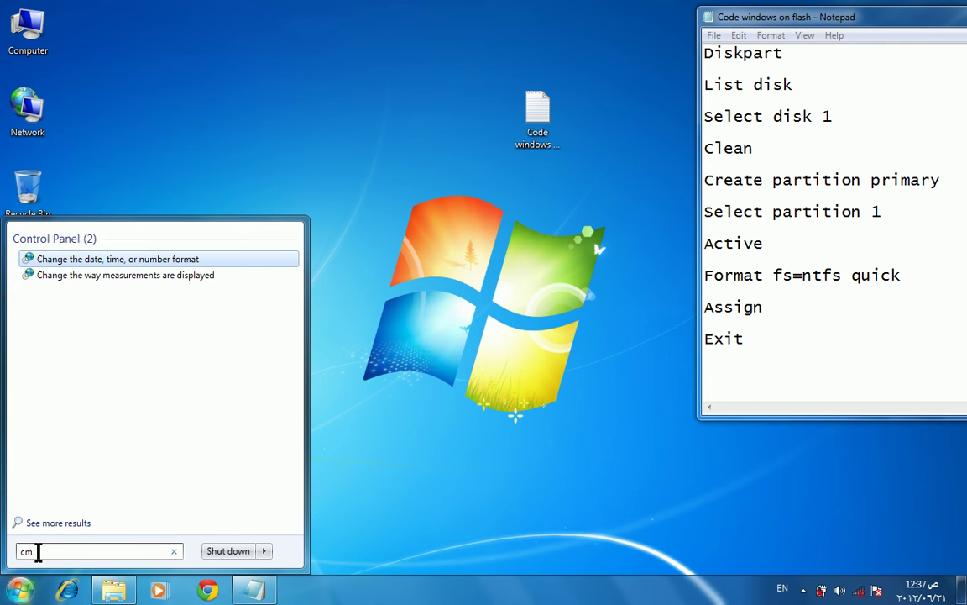
type("d")
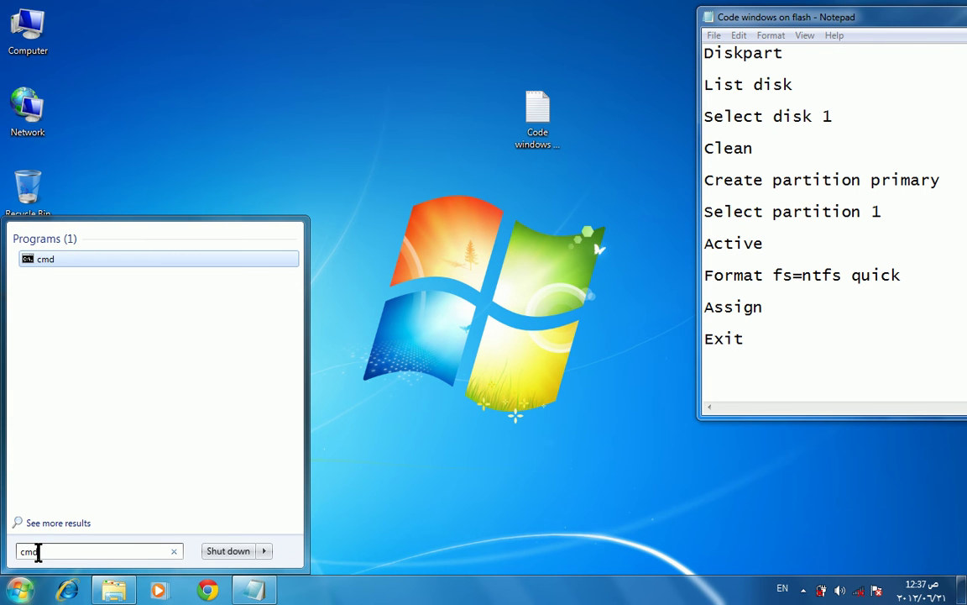
key("Return")
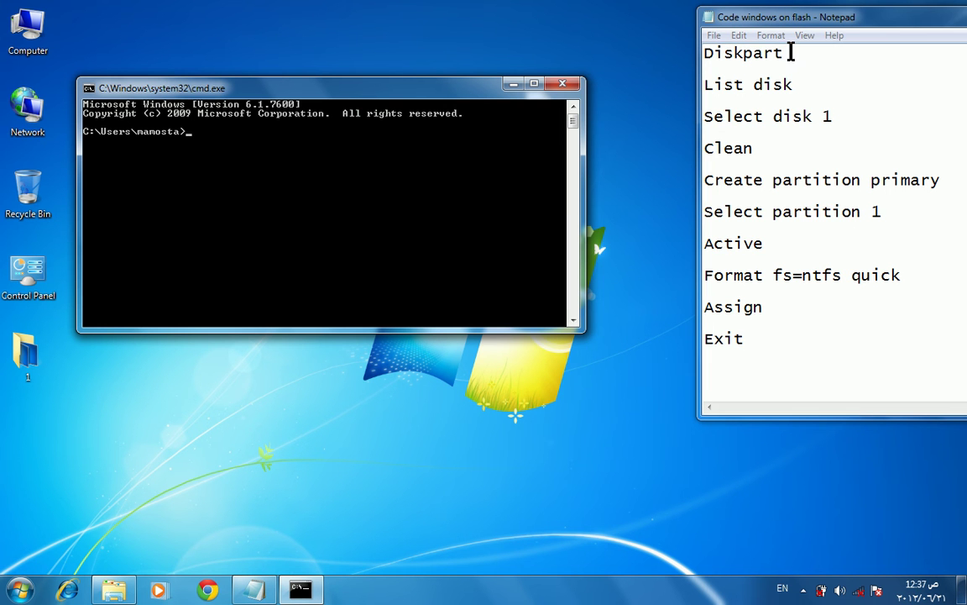
Run the Diskpart command copied from the text file in the Command Prompt, and close the original prompt window behind DiskPart.
left_click(791, 53)
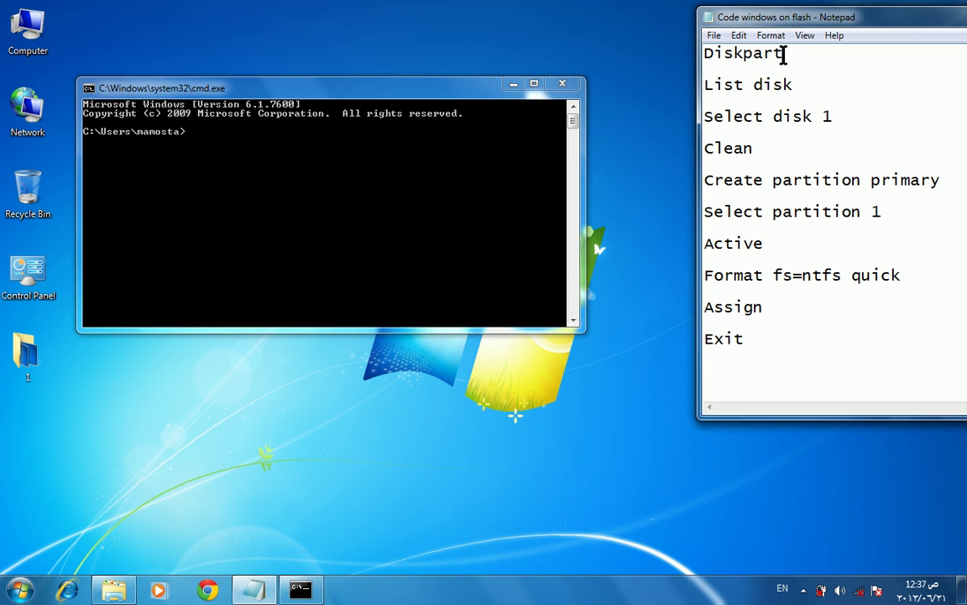
left_click_drag(781, 53, 706, 53)
right_click(709, 53)
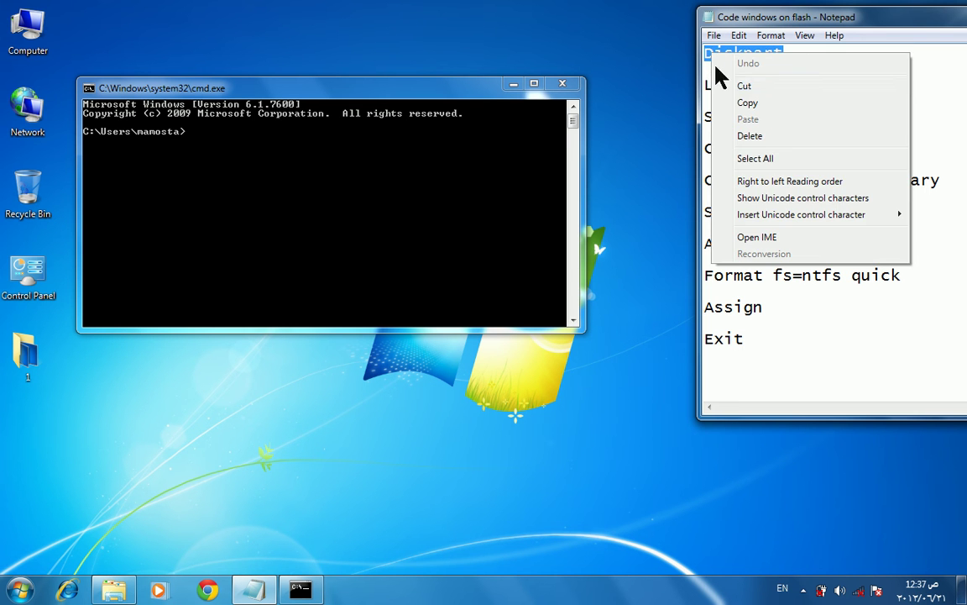
left_click(743, 104)
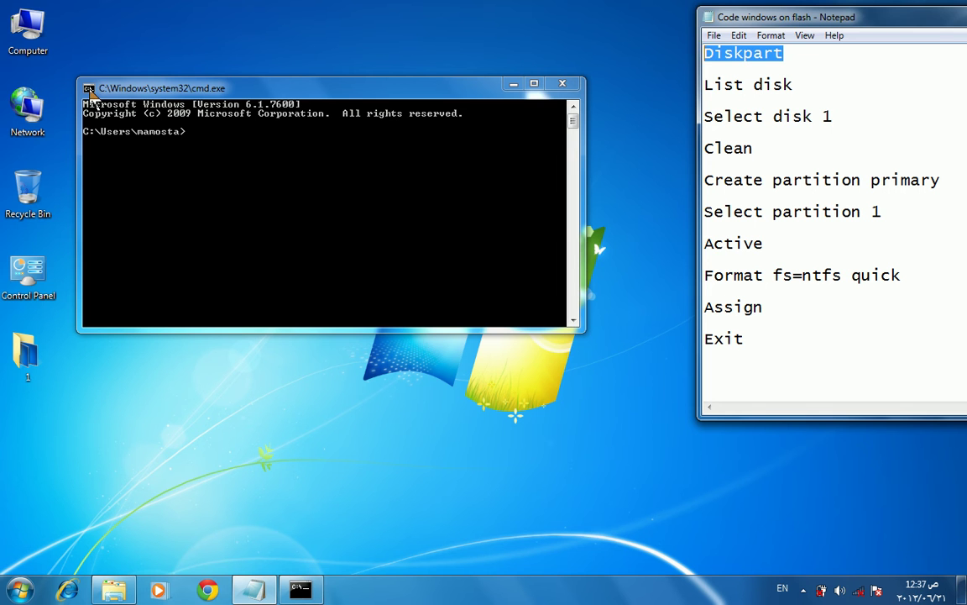
left_click(89, 94)
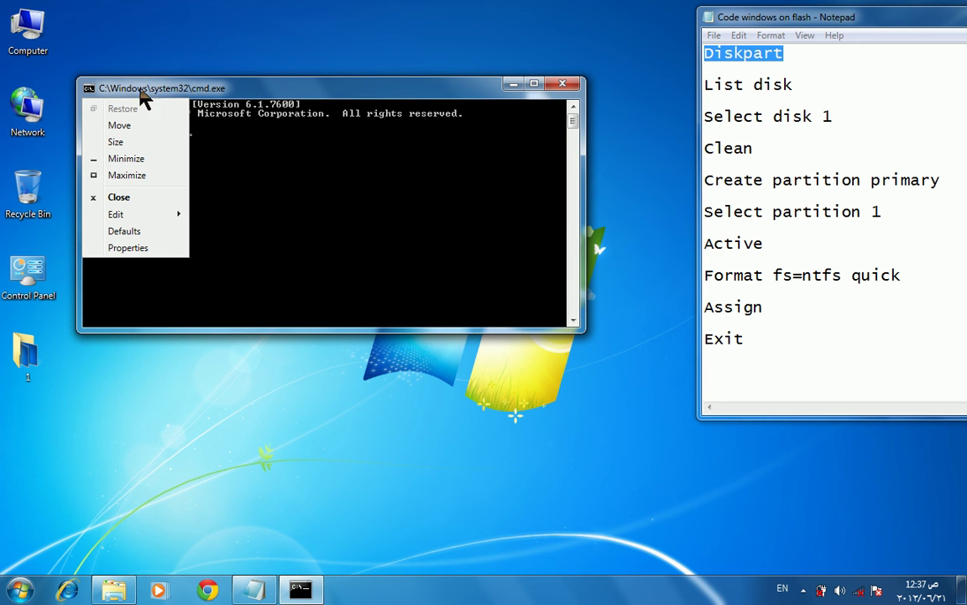
mouse_move(161, 215)
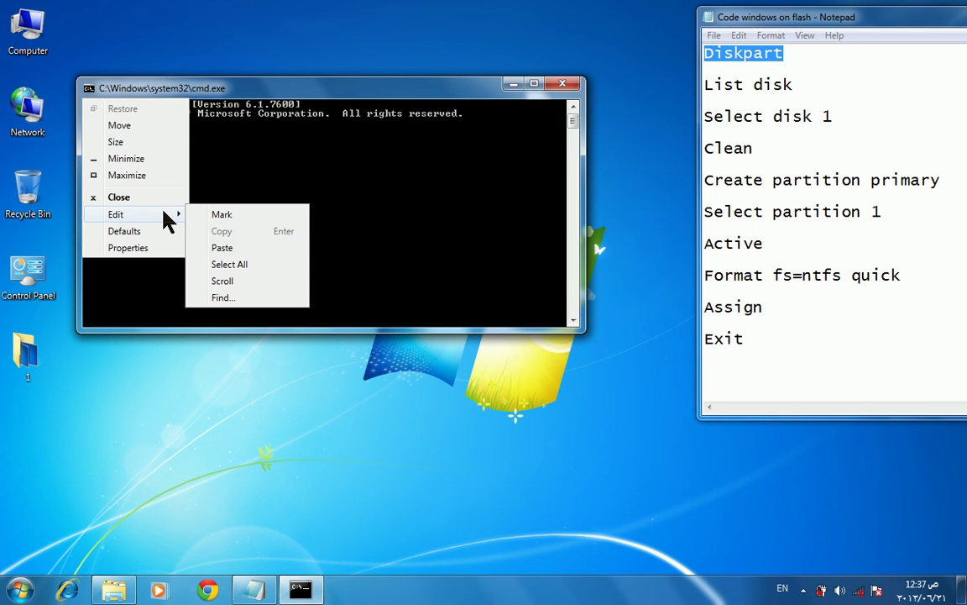
left_click(239, 249)
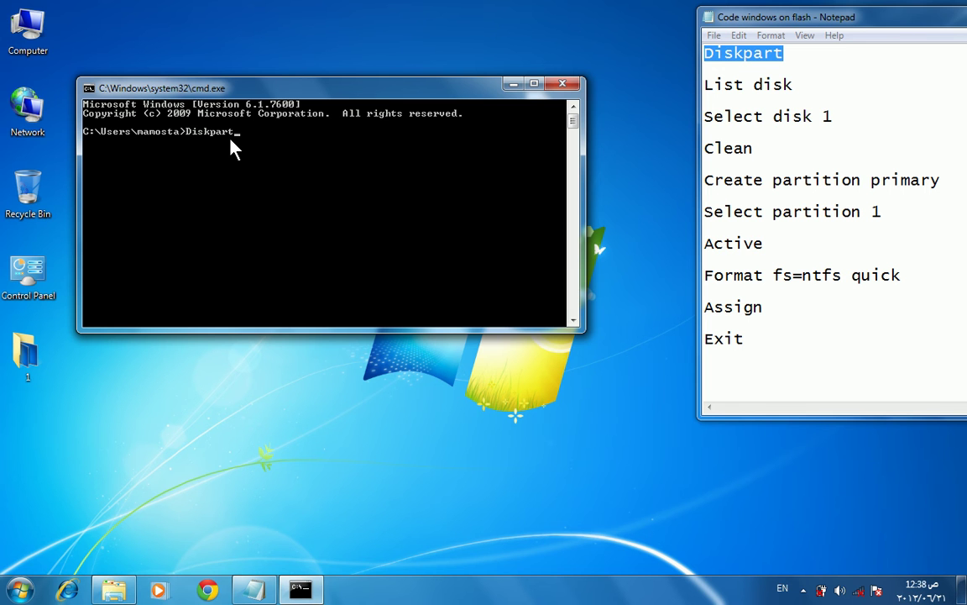
key("Return")
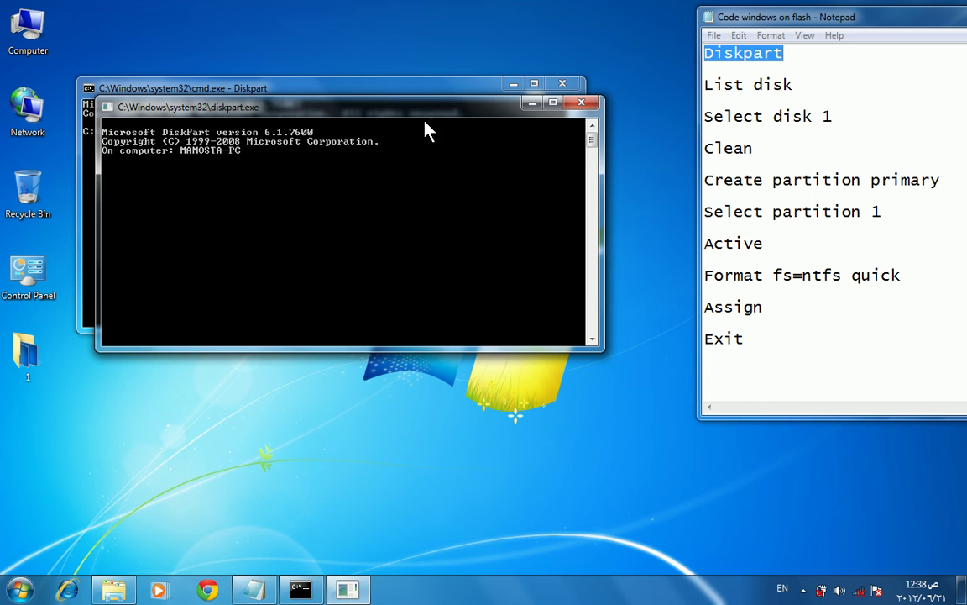
left_click_drag(409, 109, 412, 148)
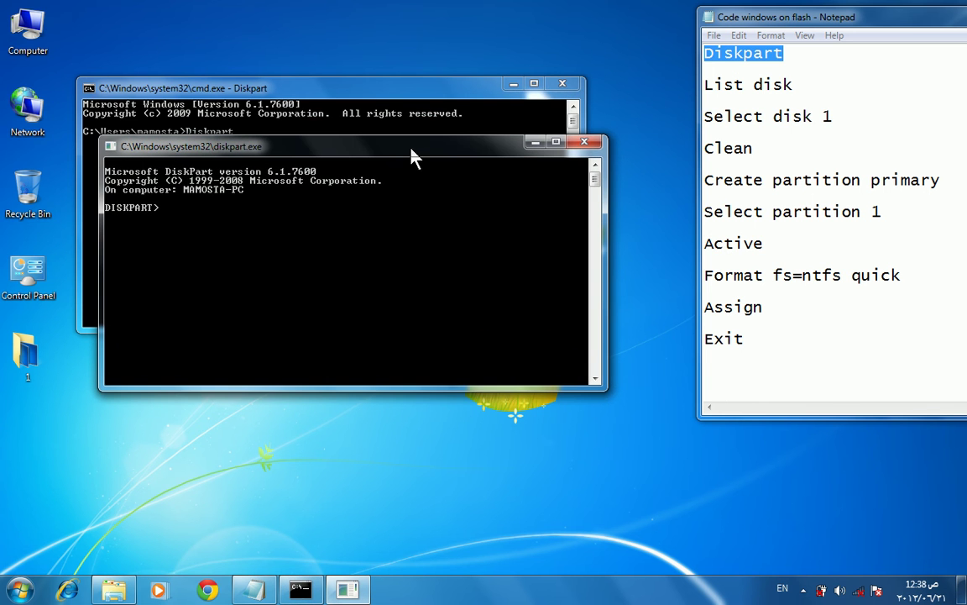
left_click(563, 85)
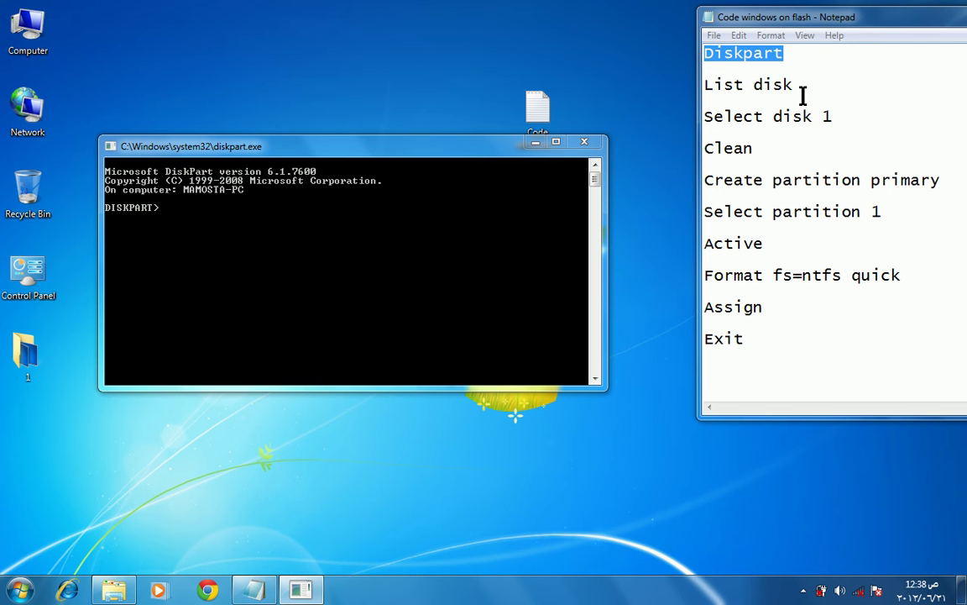
Copy the "List disk" command from the text file and run it in DiskPart.
right_click(773, 91)
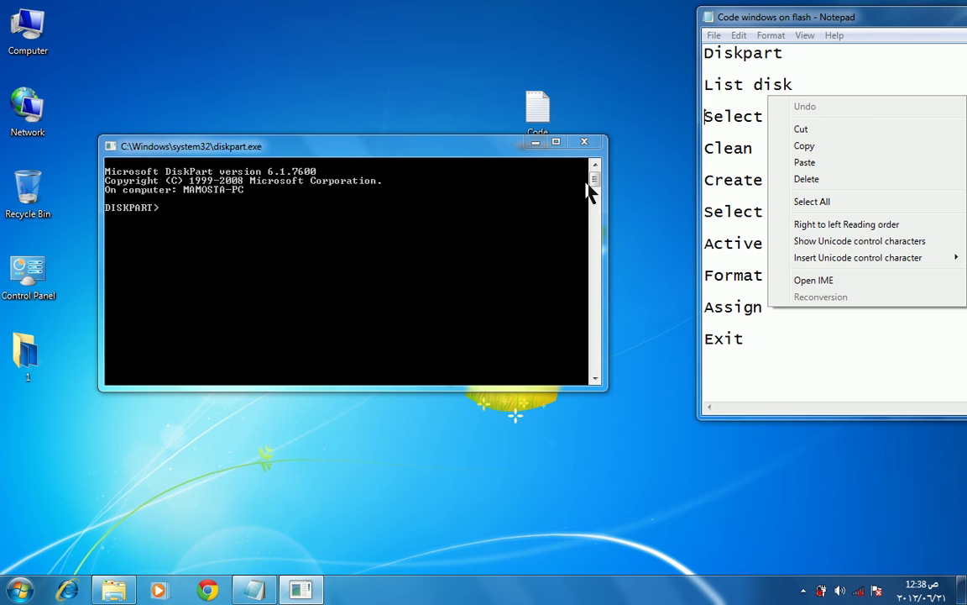
double_click(789, 85)
left_click(791, 84)
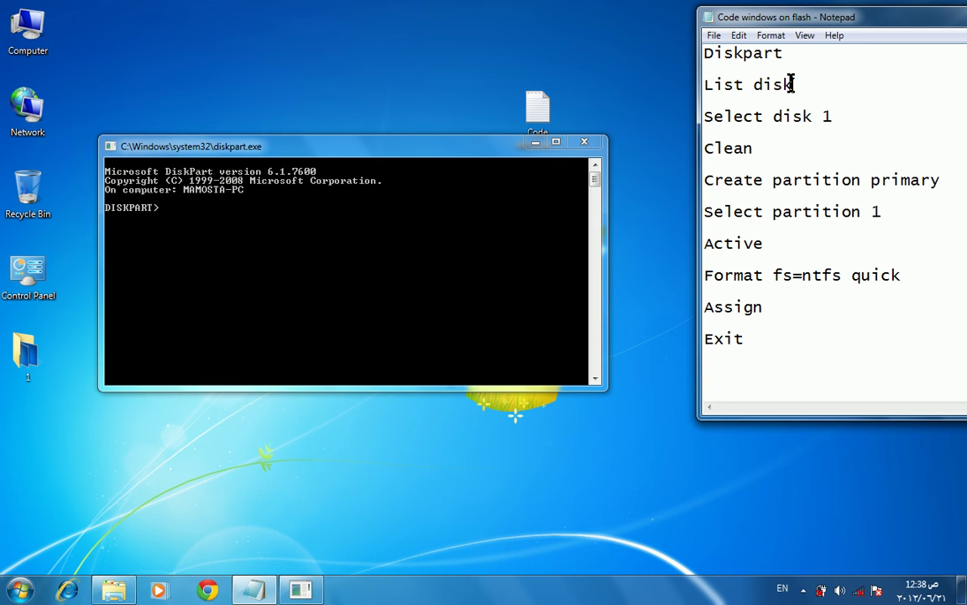
left_click_drag(792, 84, 727, 77)
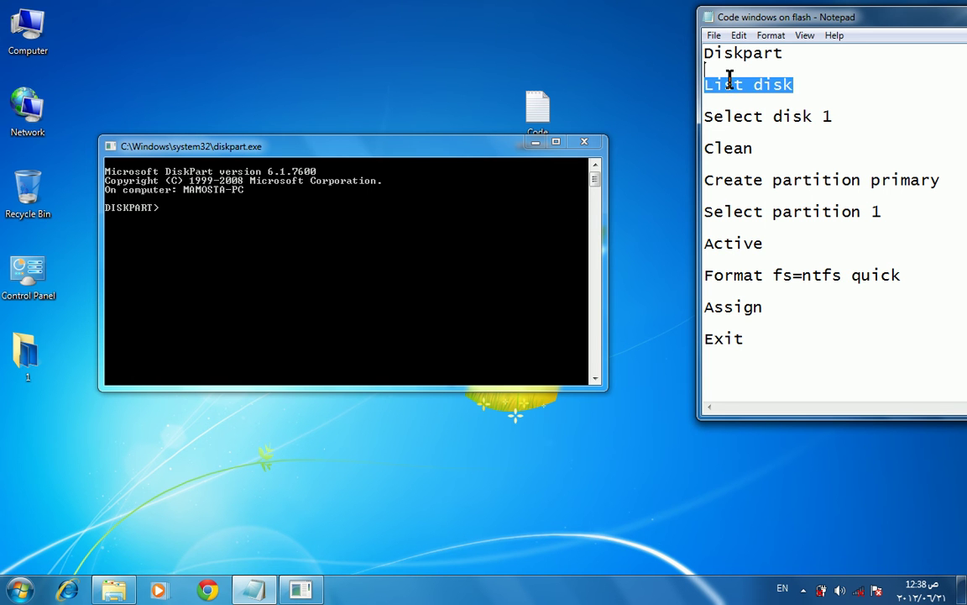
right_click(730, 81)
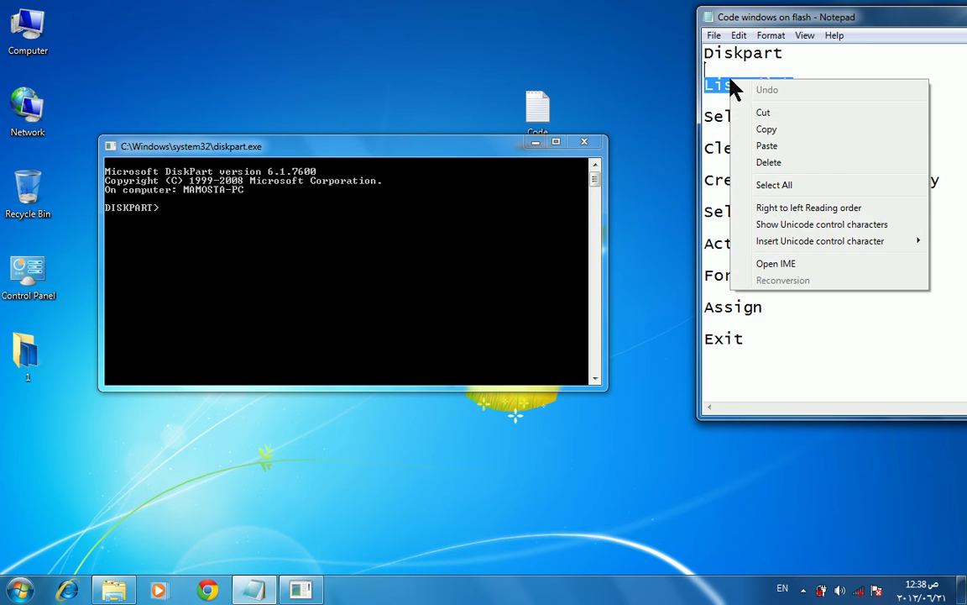
left_click(750, 130)
left_click(111, 147)
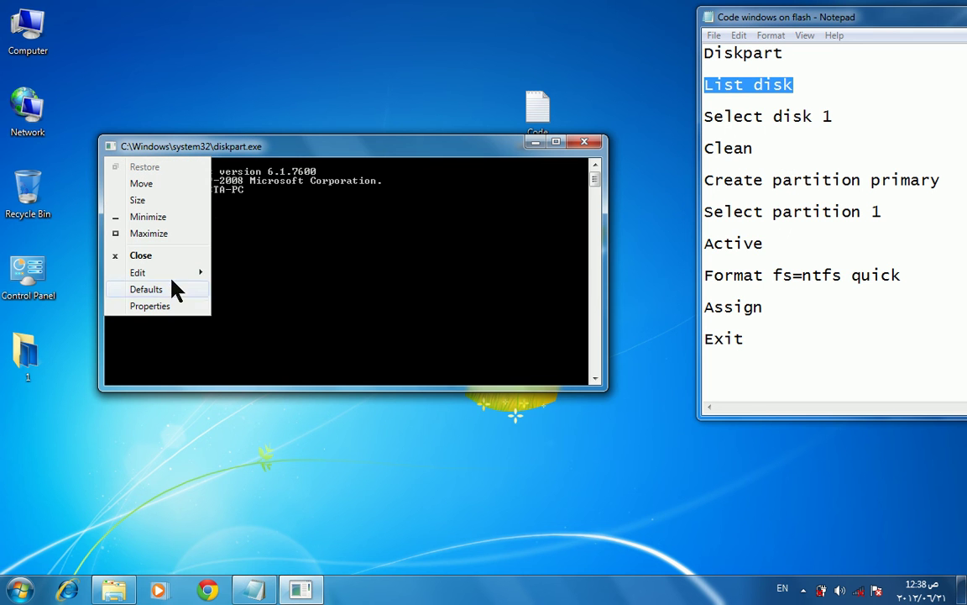
mouse_move(174, 272)
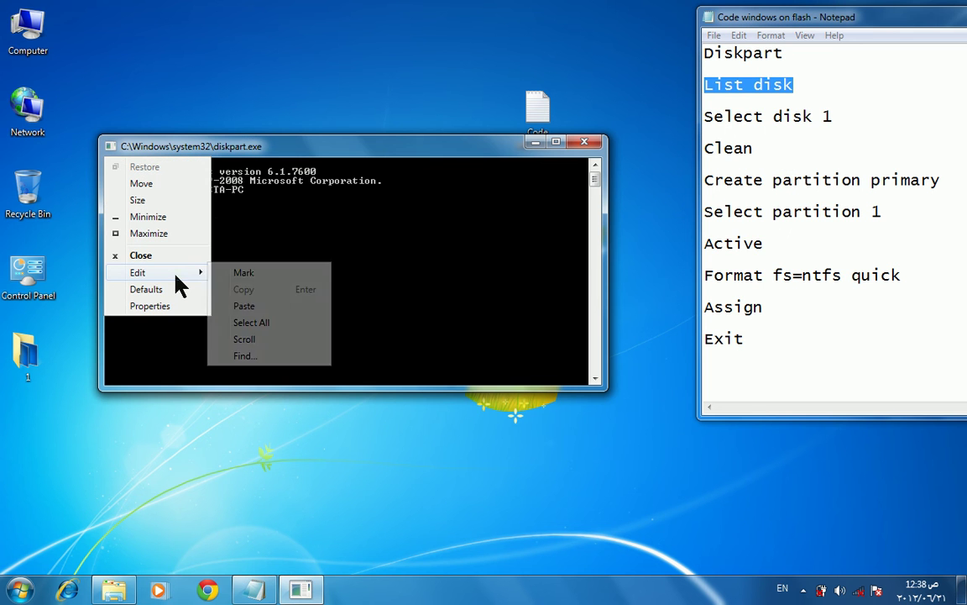
left_click(263, 309)
key("Return")
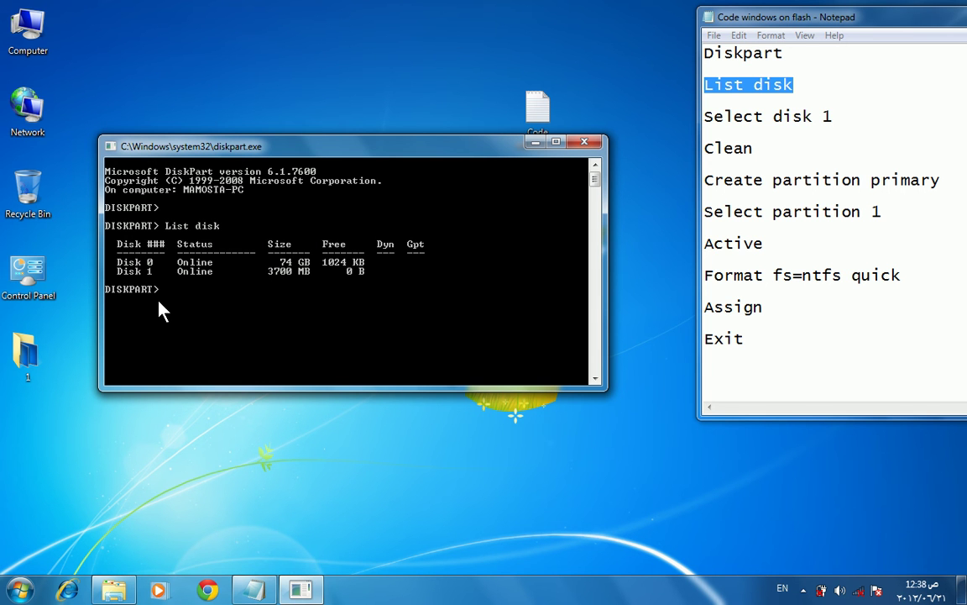
Copy the "Select disk 1" command from the text file and run it in DiskPart.
double_click(828, 116)
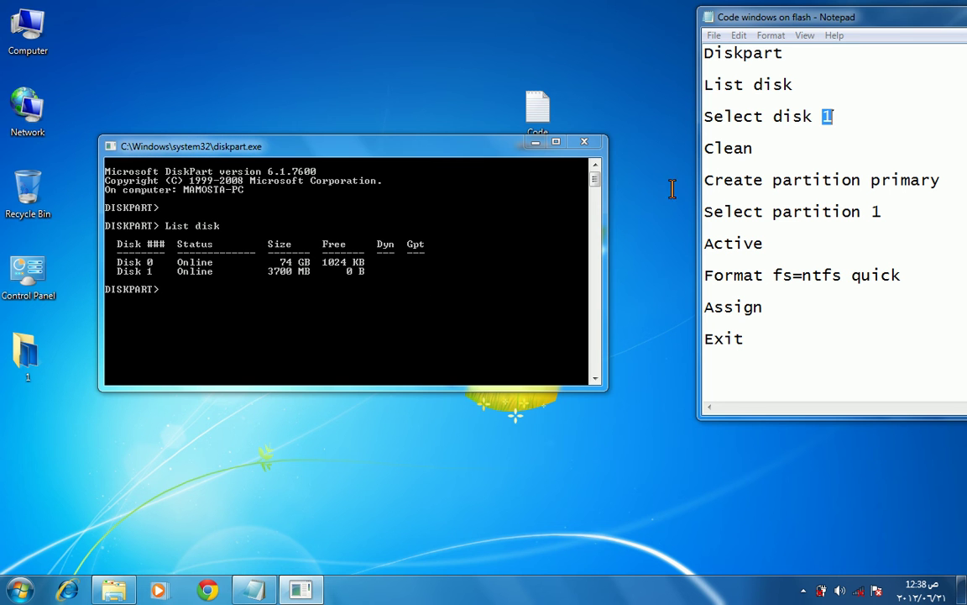
left_click(833, 117)
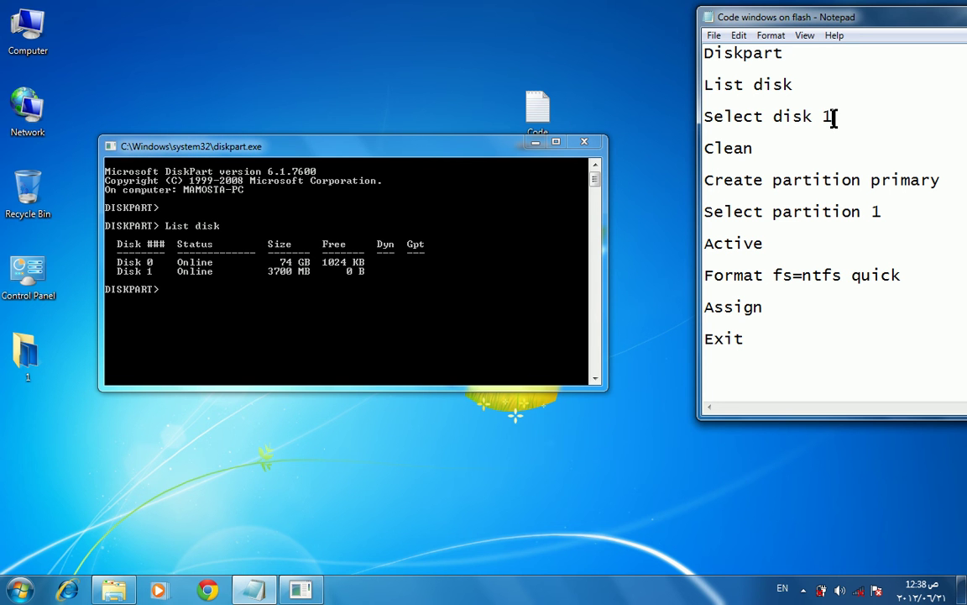
double_click(830, 117)
left_click_drag(796, 117, 739, 105)
right_click(744, 114)
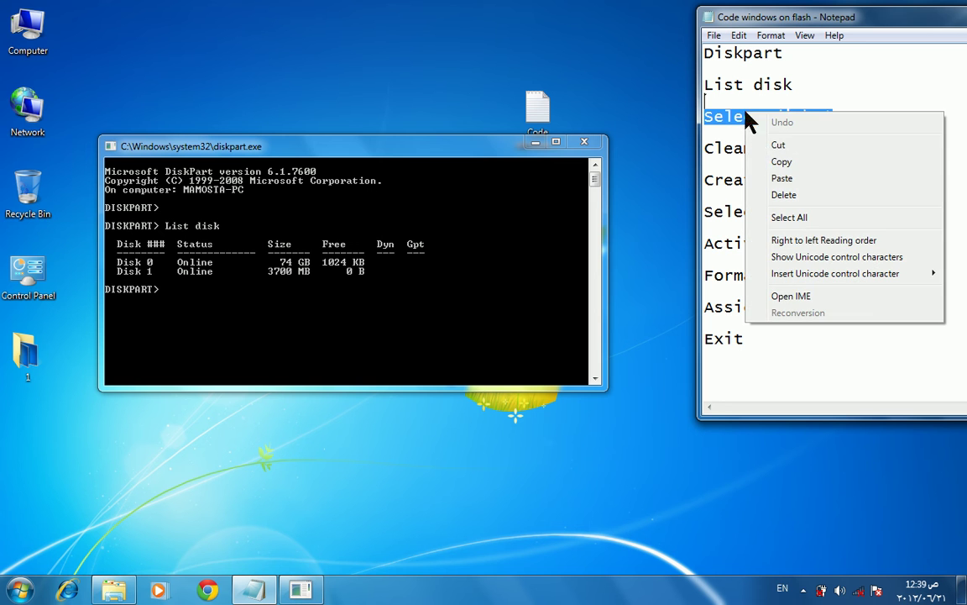
left_click(776, 160)
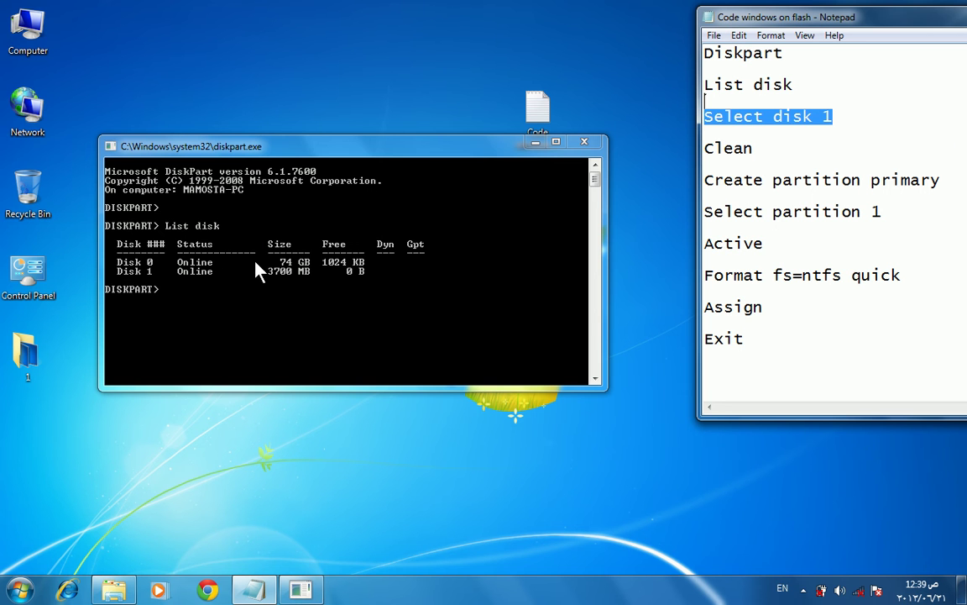
left_click(112, 147)
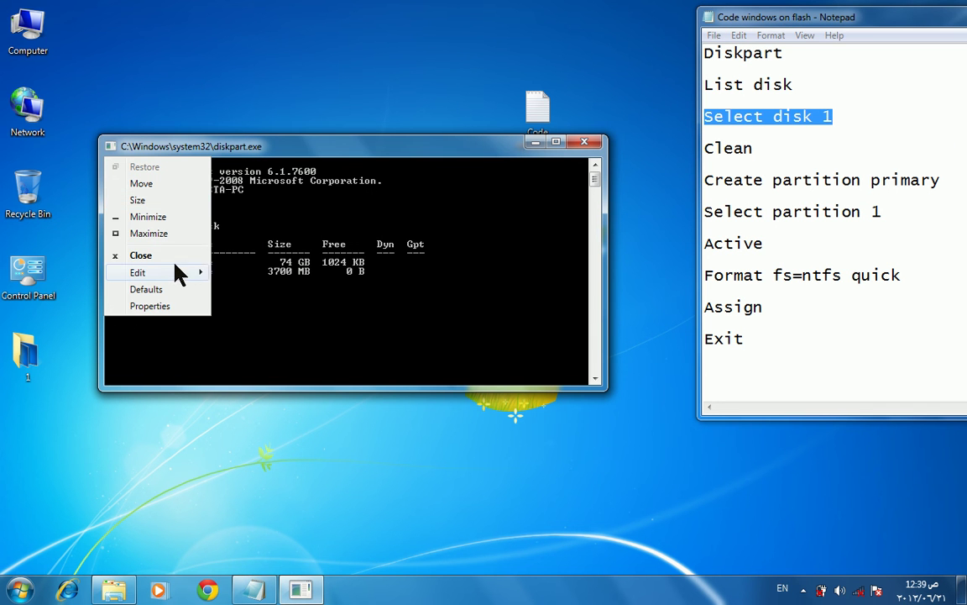
mouse_move(183, 274)
left_click(245, 306)
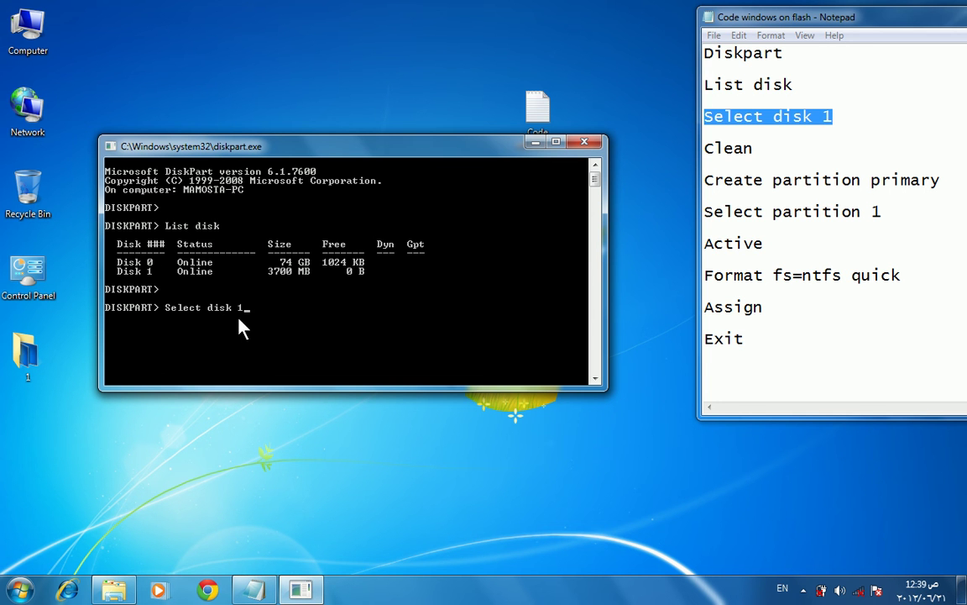
key("Return")
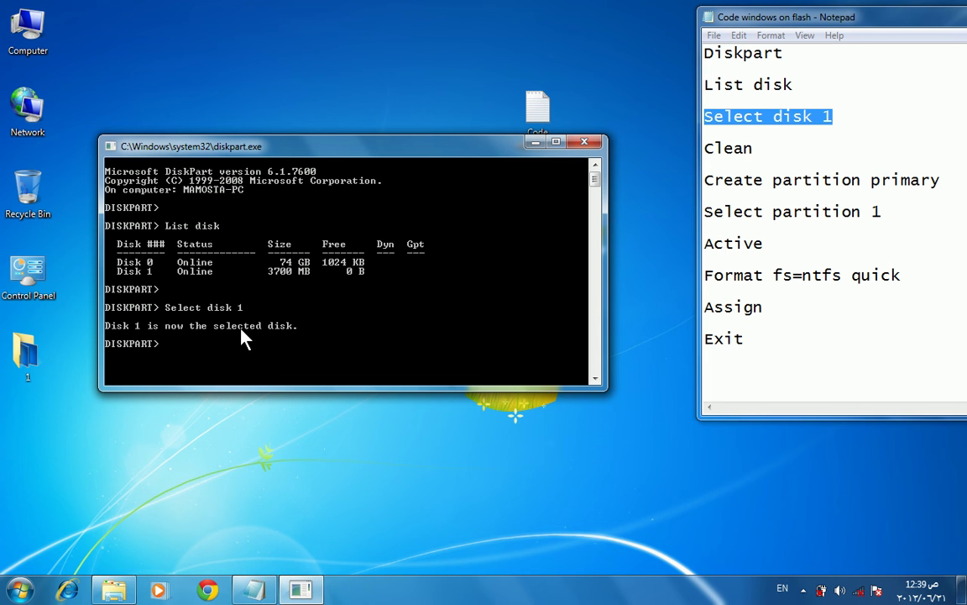
Run the clean command from the text file in DiskPart to wipe the selected disk.
left_click(759, 149)
left_click_drag(753, 149, 712, 149)
left_click(712, 148)
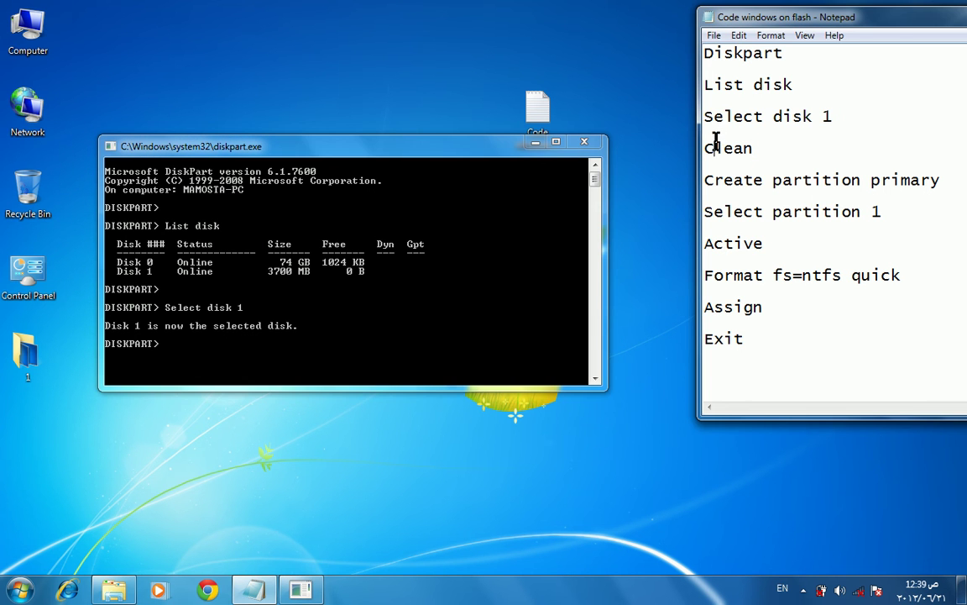
left_click(178, 344)
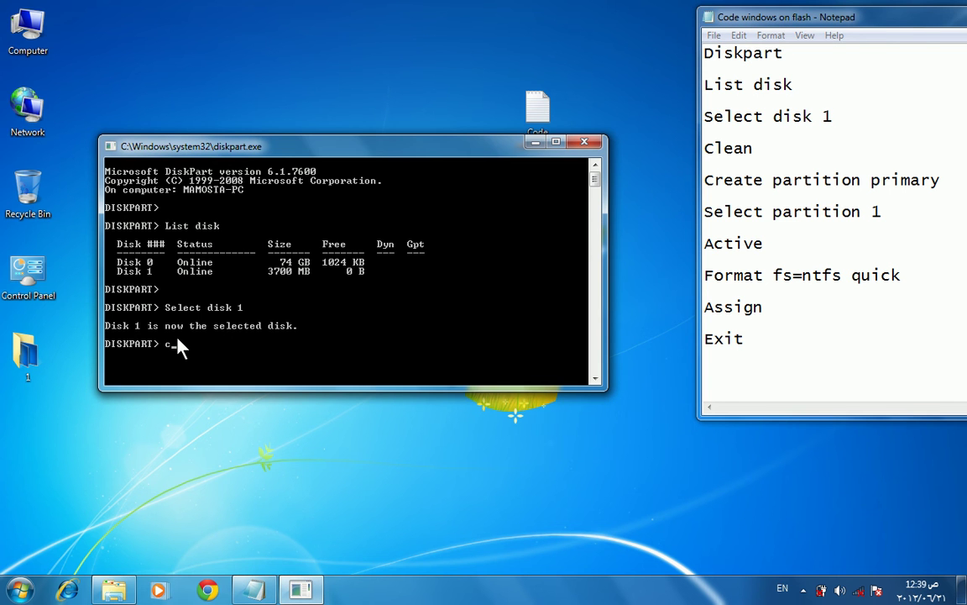
type("clean")
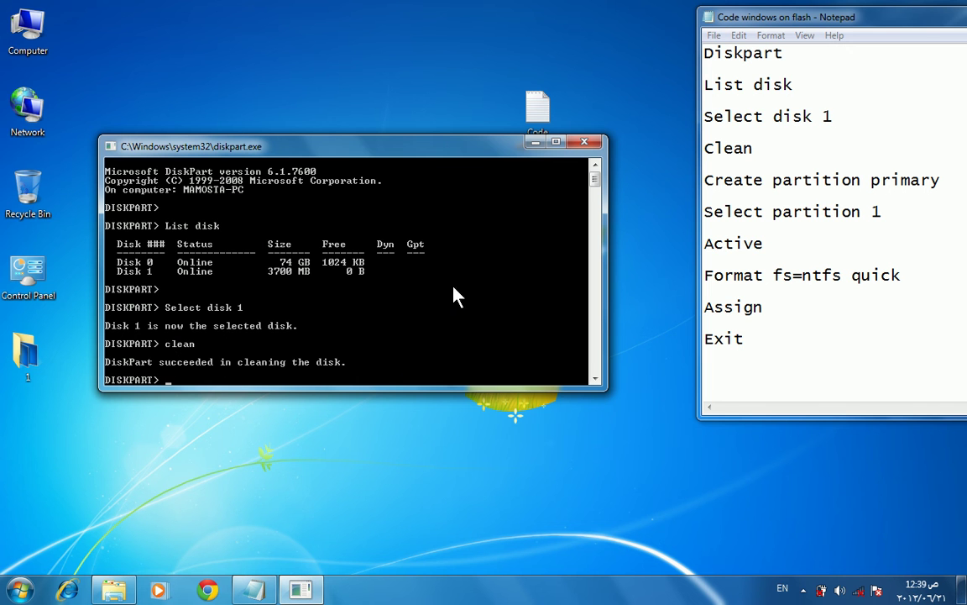
Copy the "Create partition primary" command from the text file and run it in DiskPart.
left_click(945, 178)
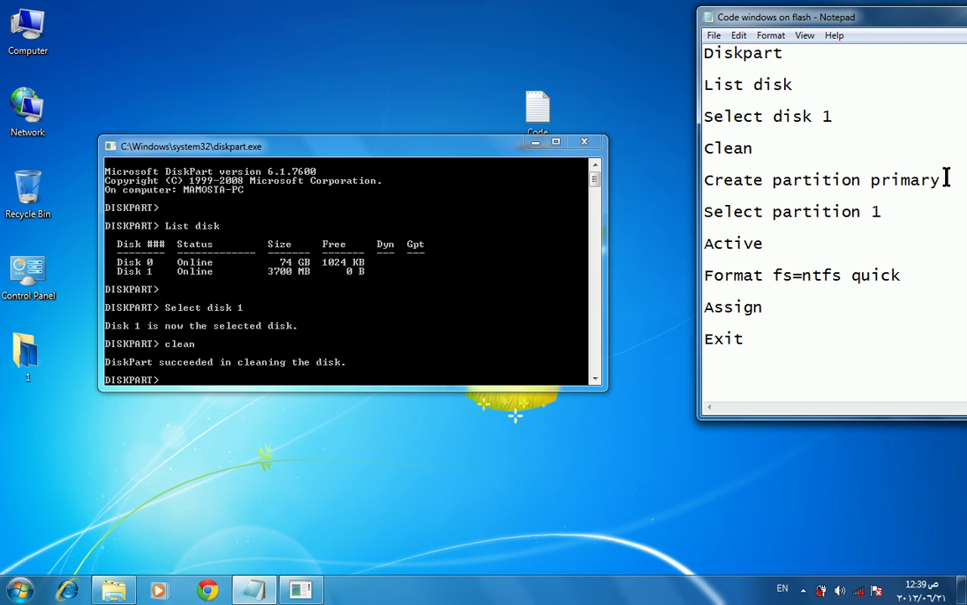
left_click_drag(945, 178, 729, 164)
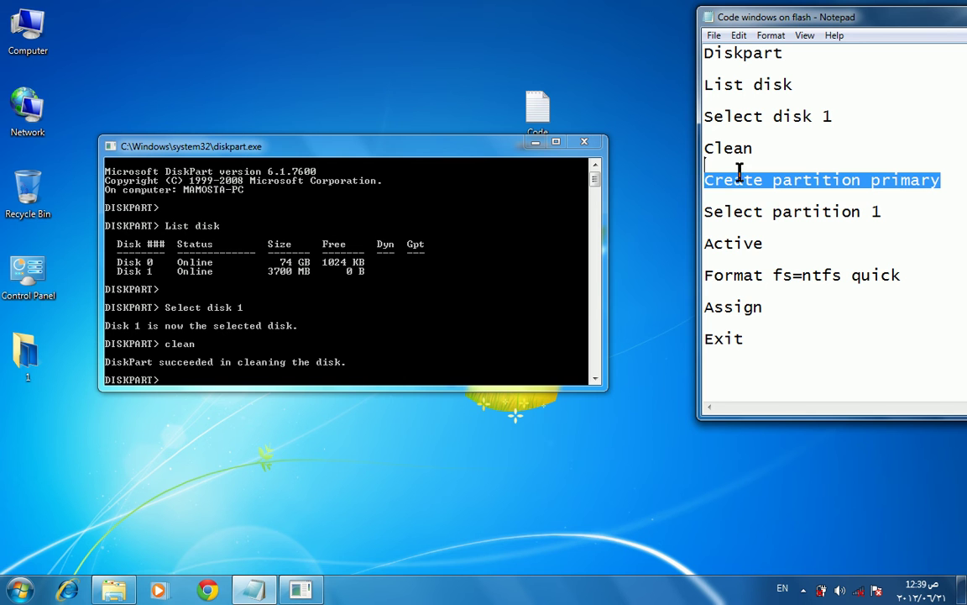
right_click(747, 187)
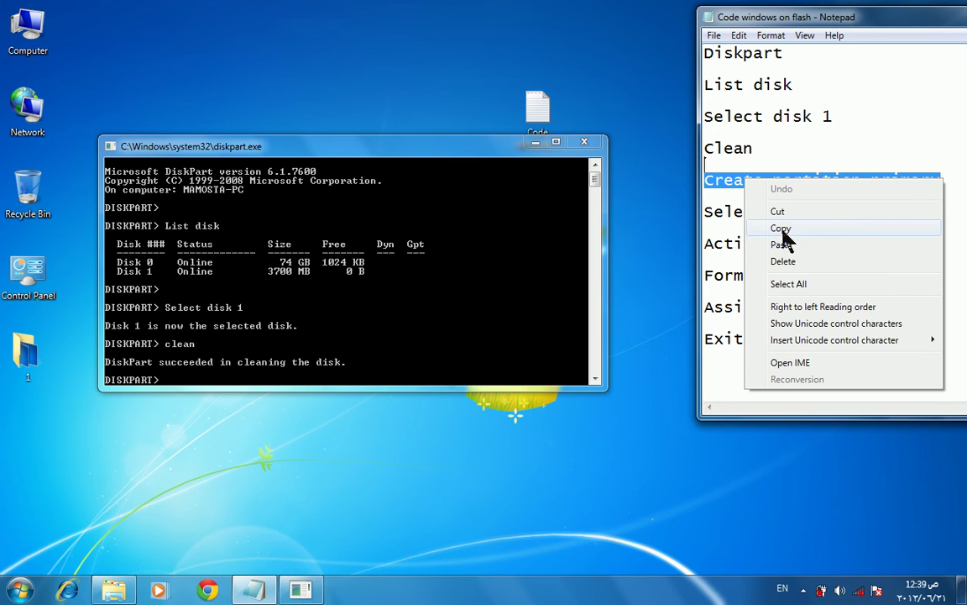
left_click(777, 226)
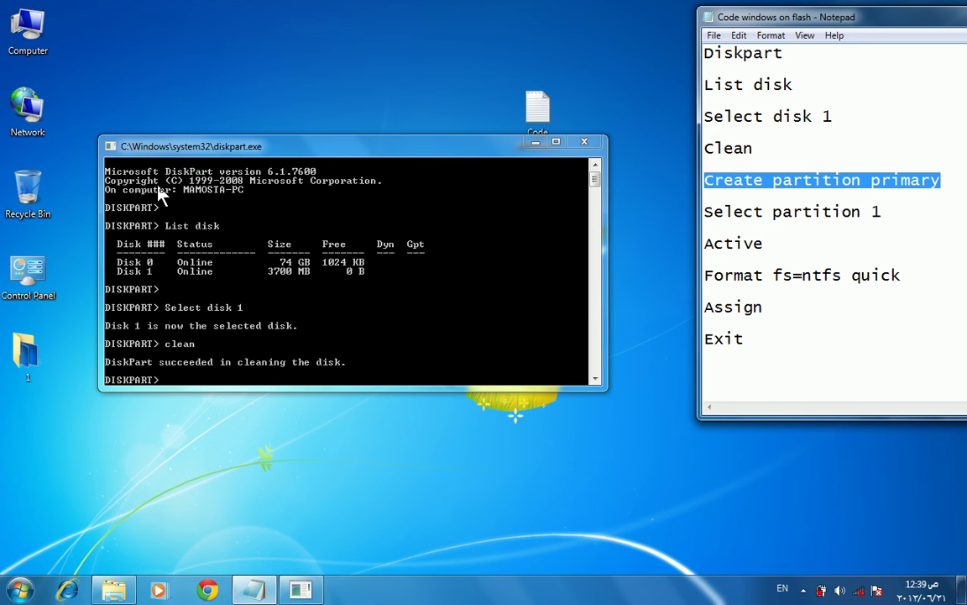
left_click(111, 147)
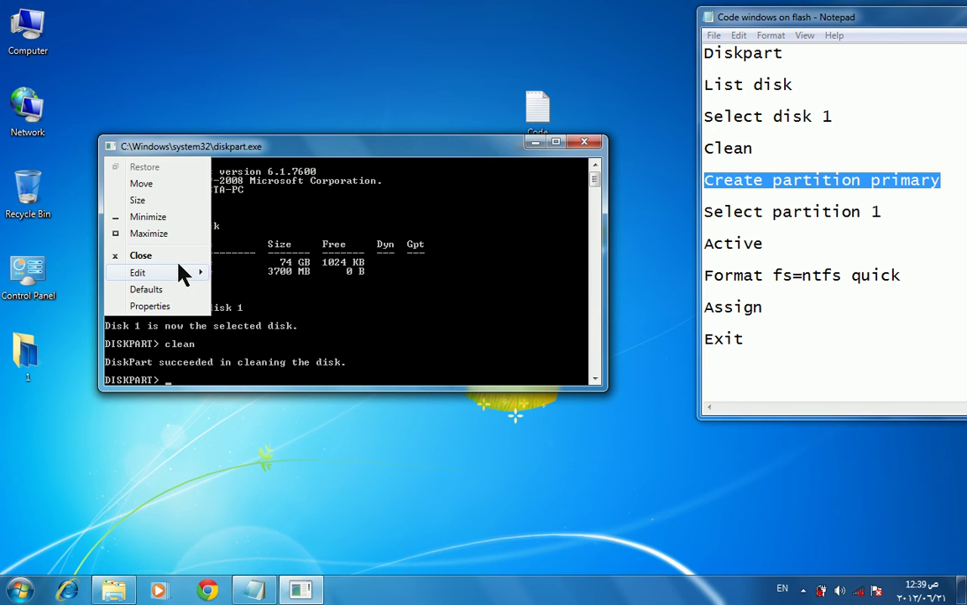
mouse_move(189, 274)
left_click(249, 308)
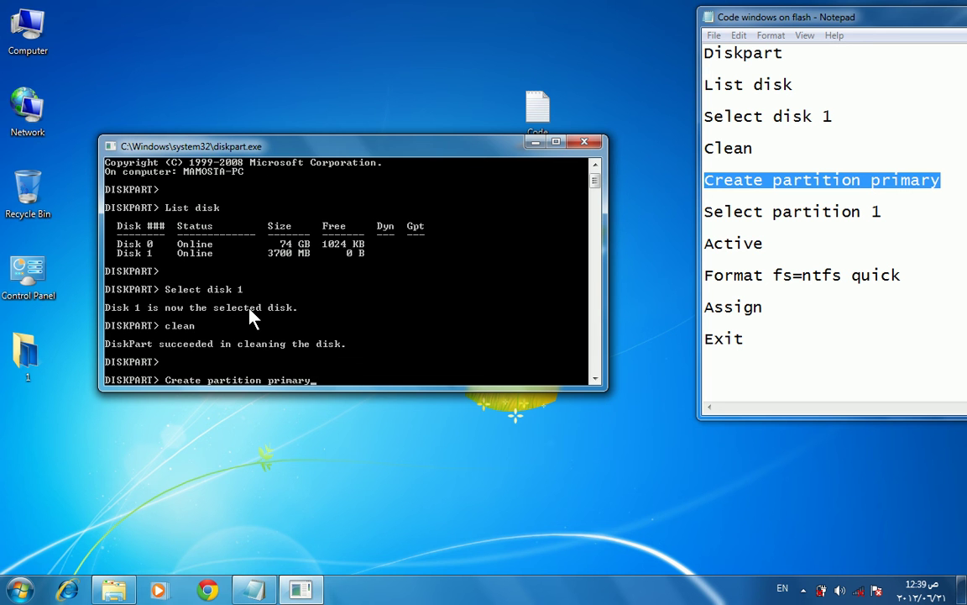
key("Return")
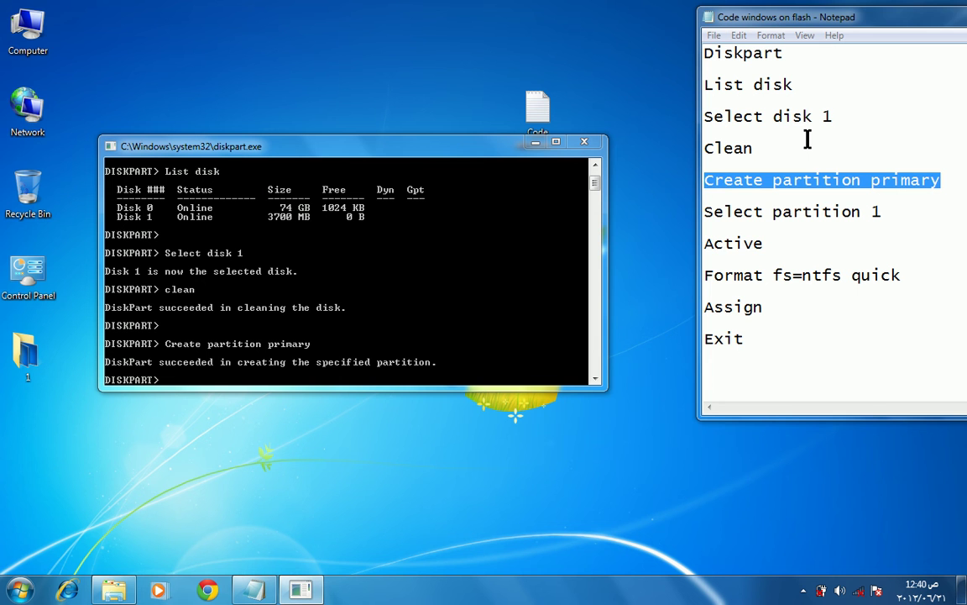
Copy the "Select partition 1" command from the text file and run it in DiskPart.
left_click(820, 253)
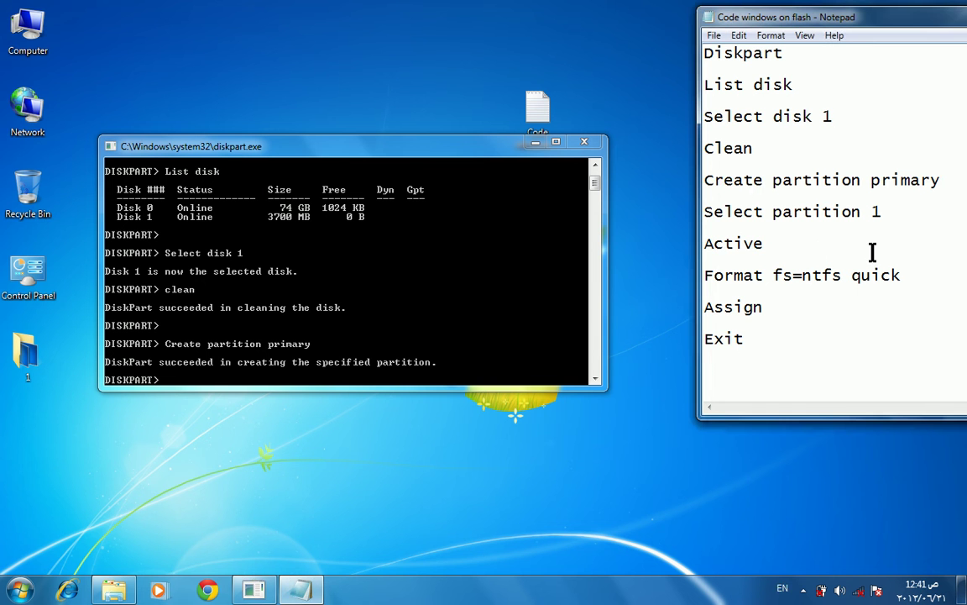
left_click_drag(884, 212, 706, 212)
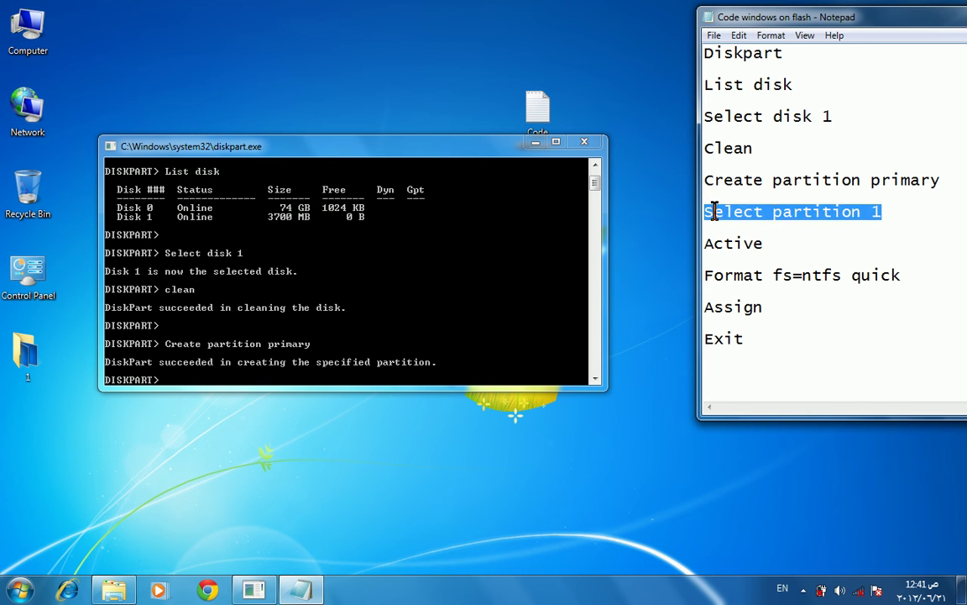
right_click(714, 215)
left_click(767, 262)
left_click(109, 149)
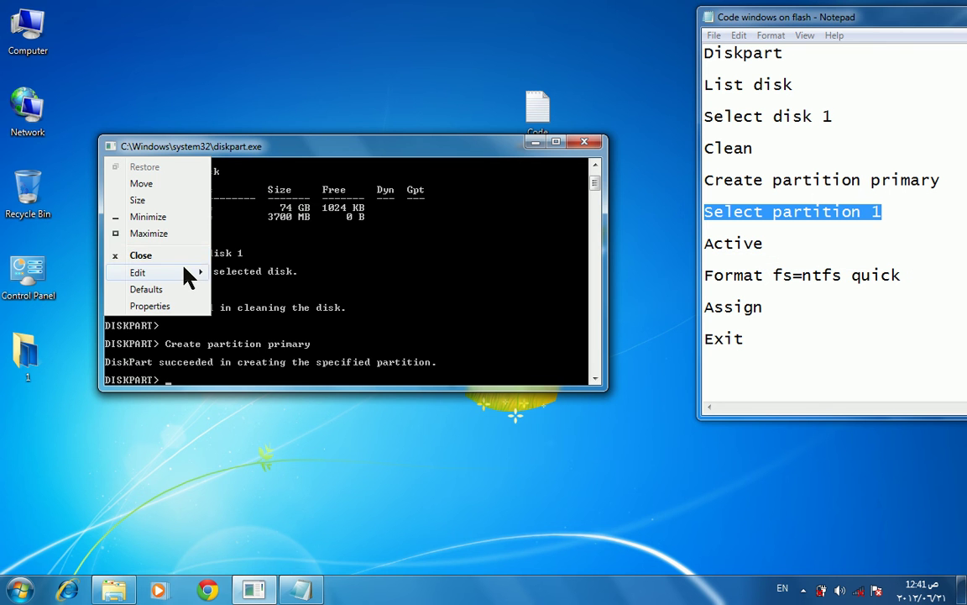
mouse_move(188, 273)
left_click(260, 306)
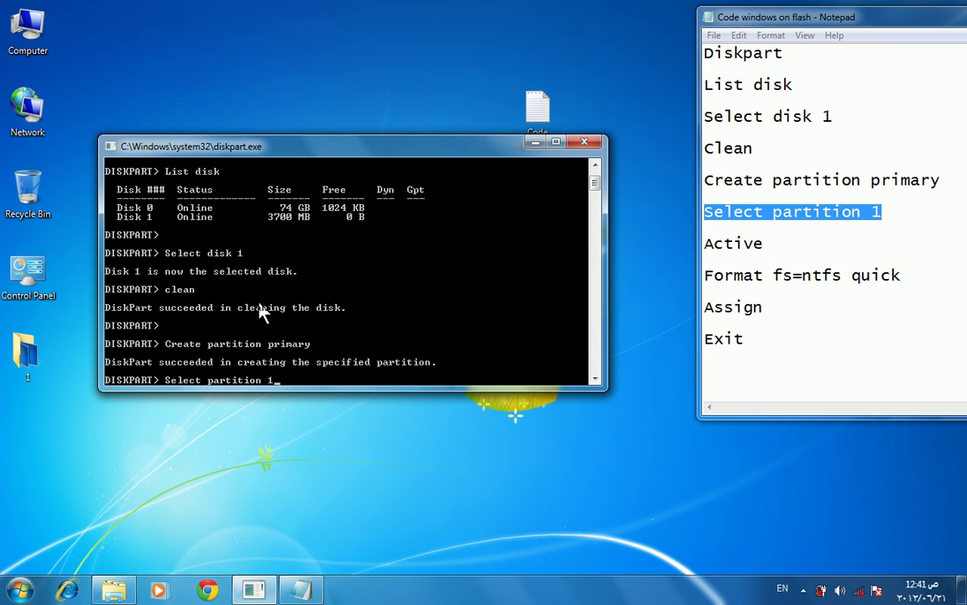
key("Return")
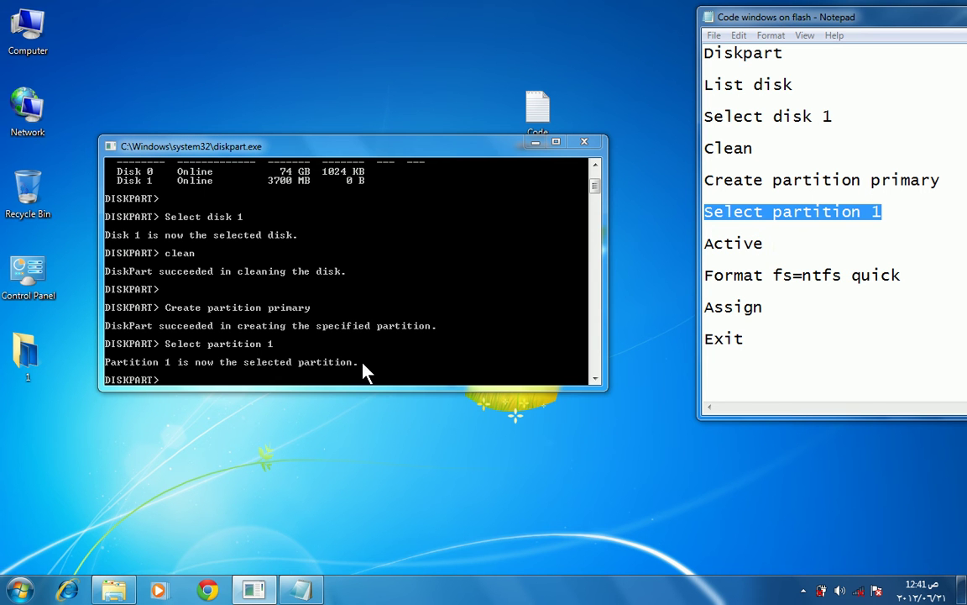
Run the active command in DiskPart to mark the selected partition as active.
left_click(166, 382)
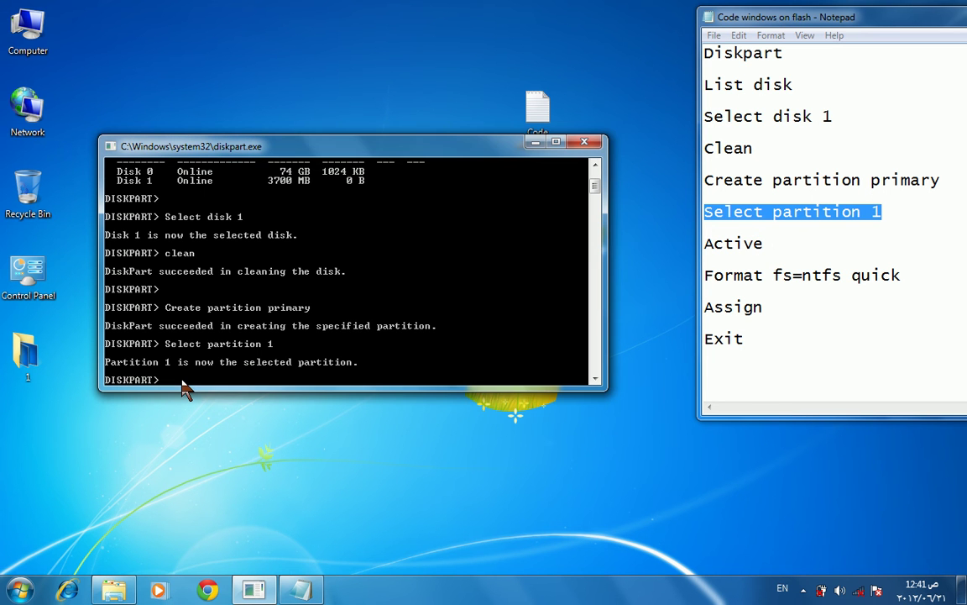
type("active")
key("Return")
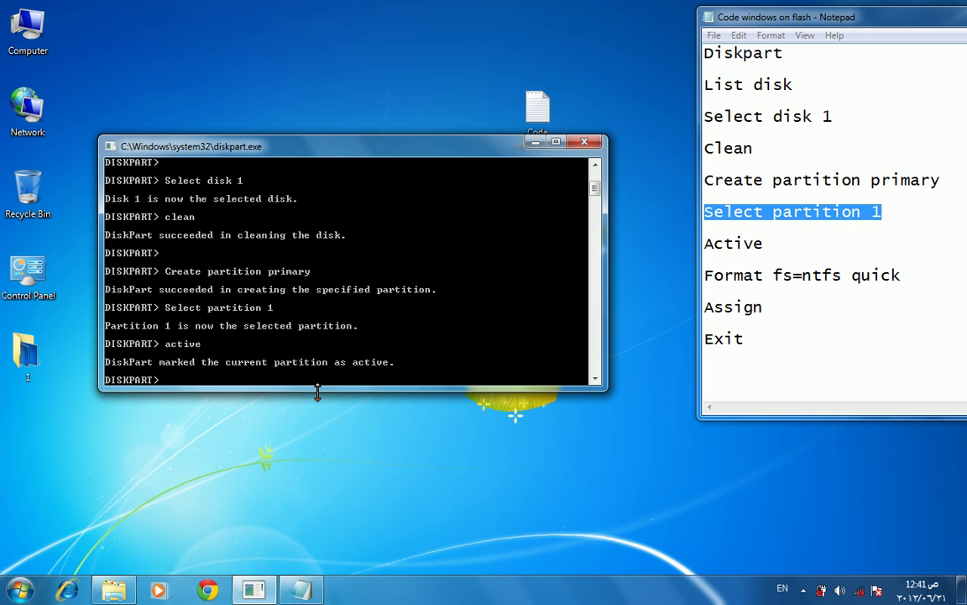
double_click(733, 243)
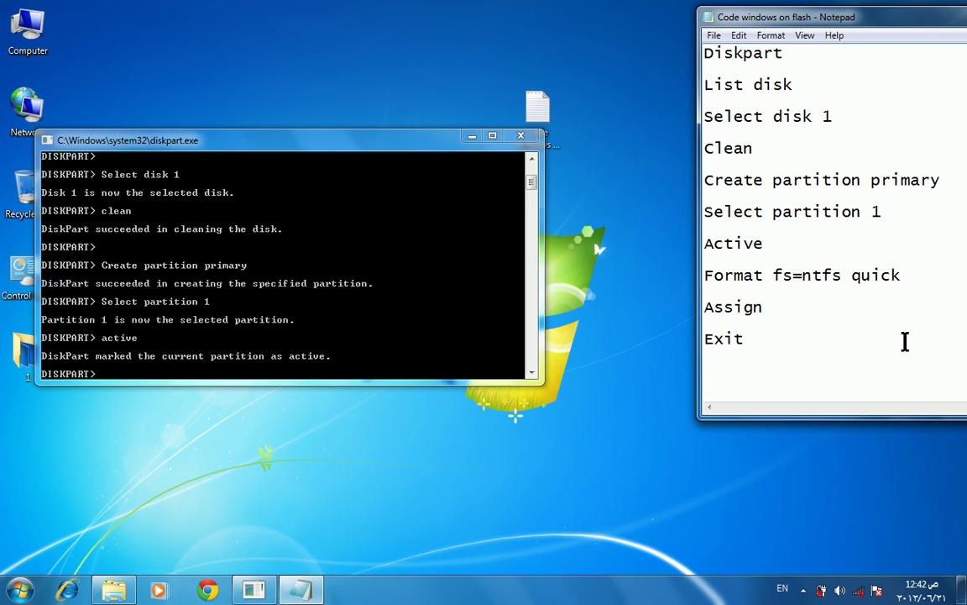
Copy the "Format fs=ntfs quick" command from the text file and run it in DiskPart.
left_click_drag(899, 277, 709, 277)
right_click(709, 277)
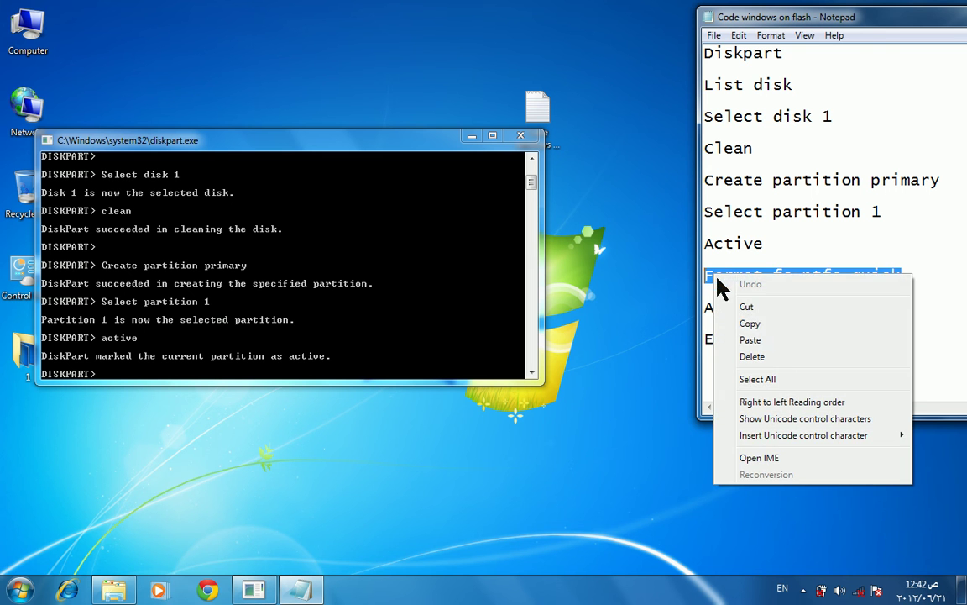
left_click(759, 323)
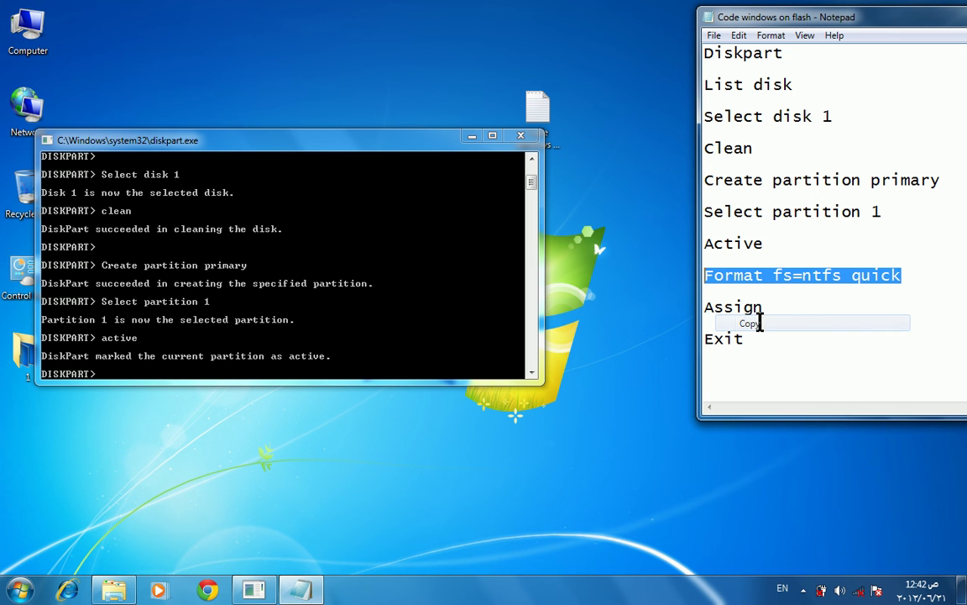
left_click(180, 363)
left_click(48, 141)
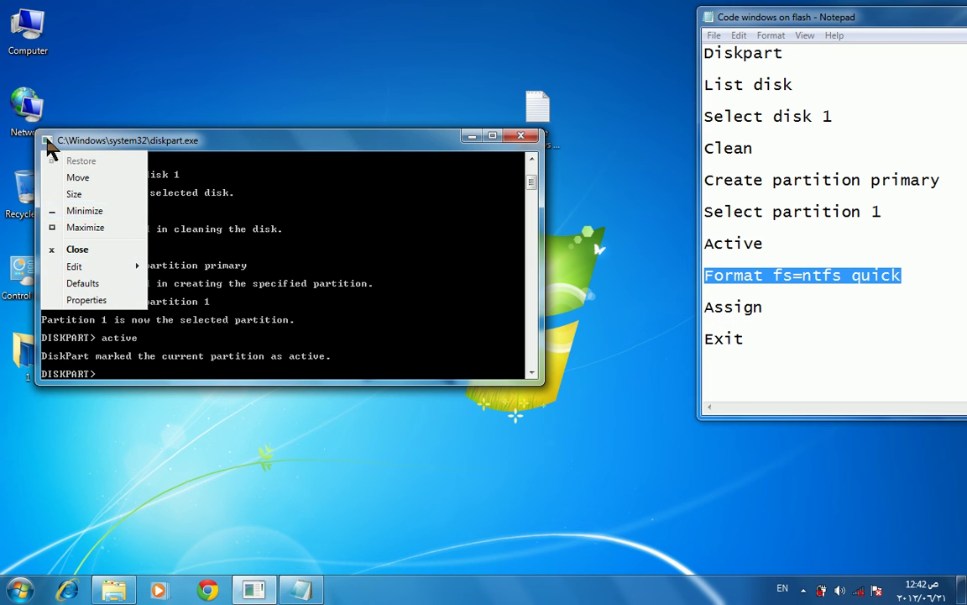
mouse_move(132, 271)
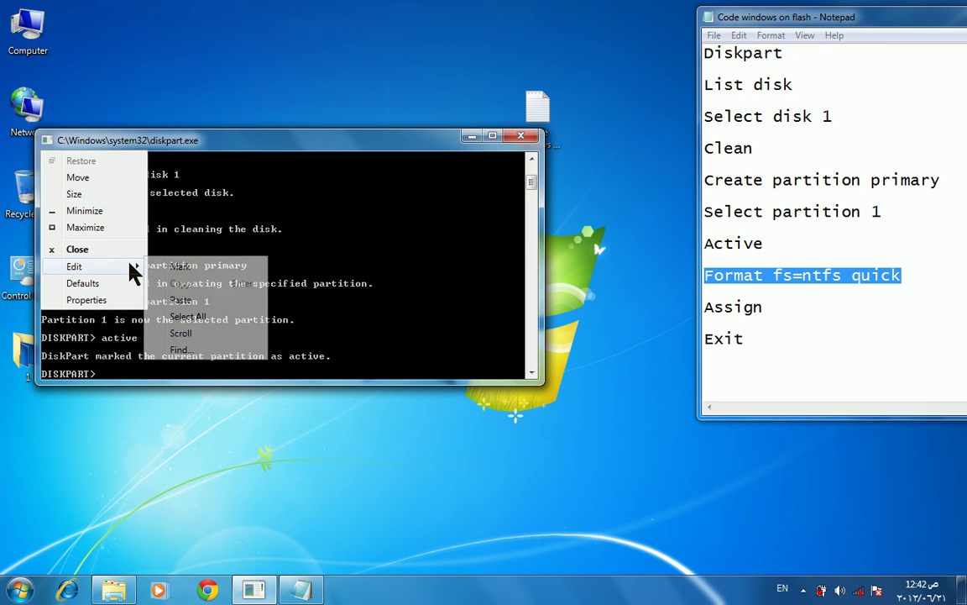
left_click(181, 300)
key("Return")
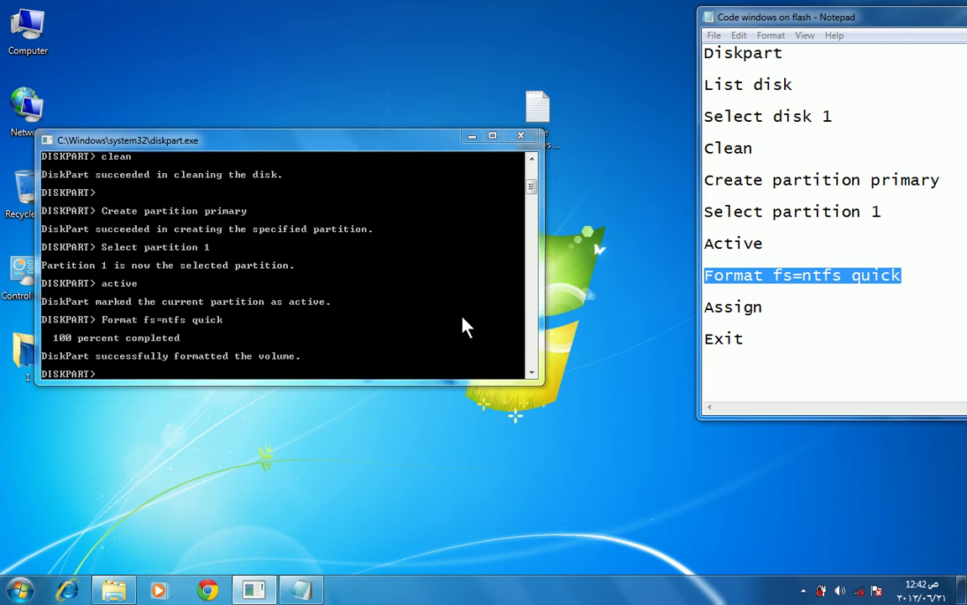
Run the assign command in DiskPart to give the formatted volume a drive letter.
left_click(156, 373)
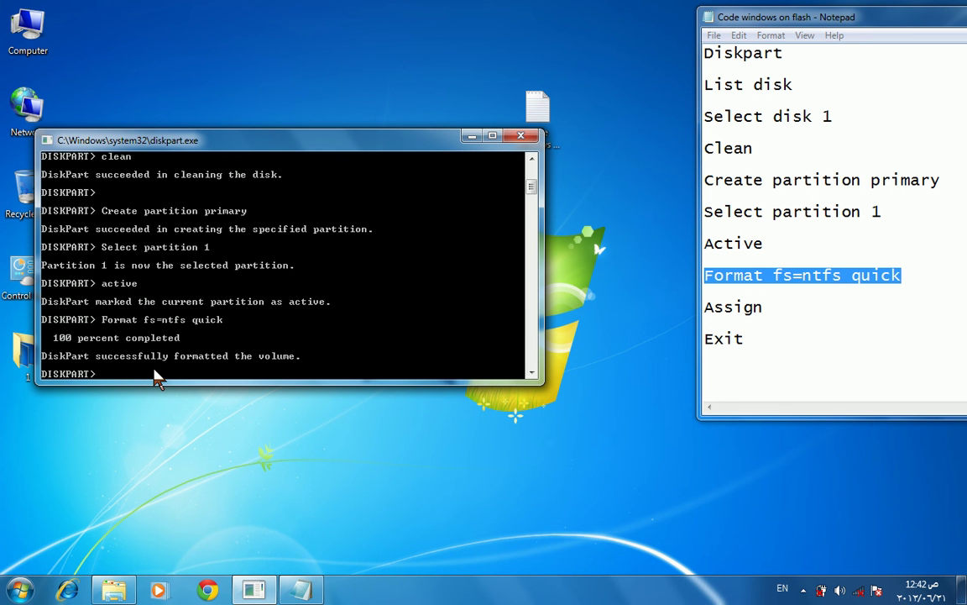
type("assign")
key("Return")
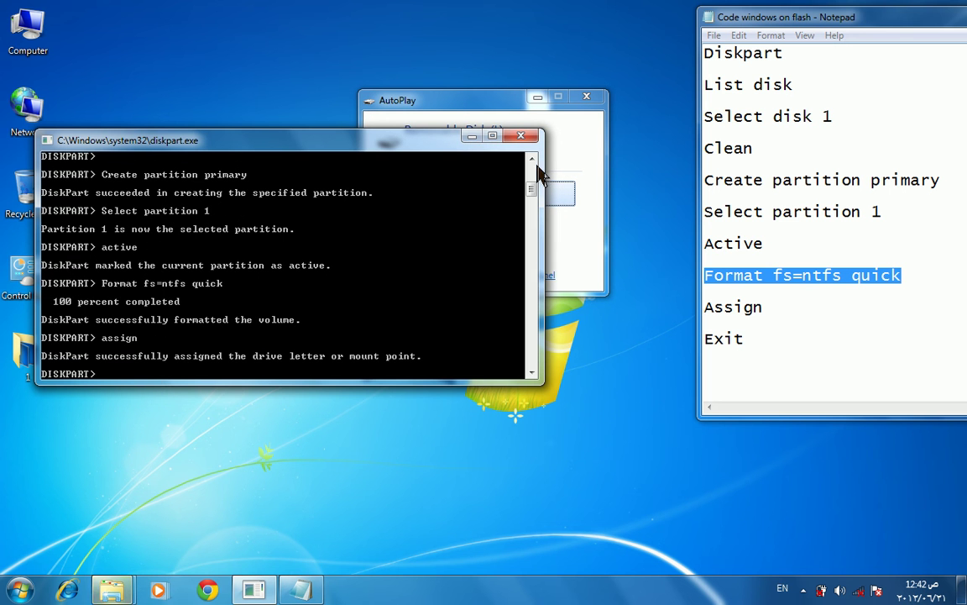
Move the DiskPart and AutoPlay windows apart so they no longer overlap, and return to the DiskPart prompt.
left_click_drag(443, 147, 454, 320)
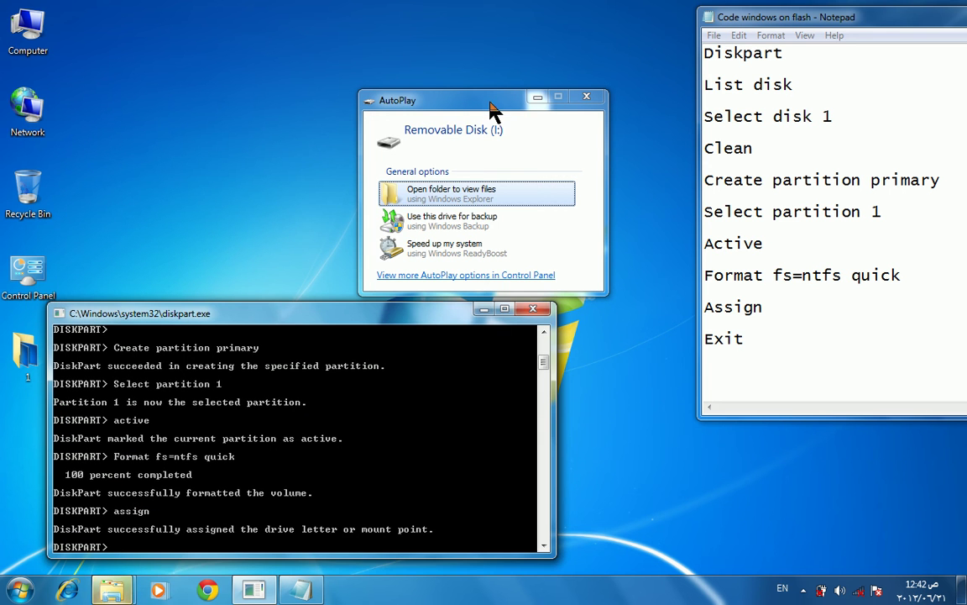
left_click_drag(491, 109, 429, 53)
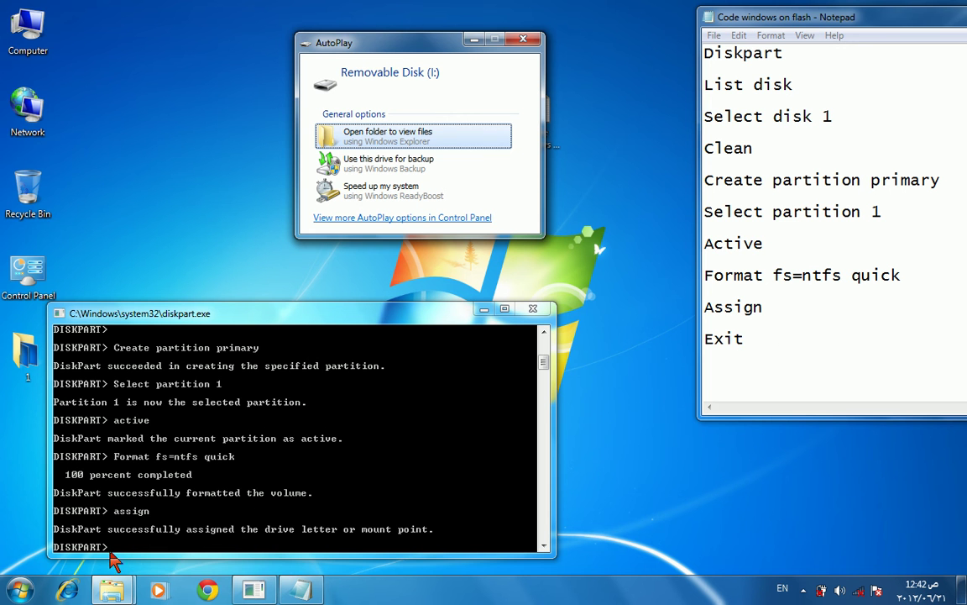
left_click(121, 549)
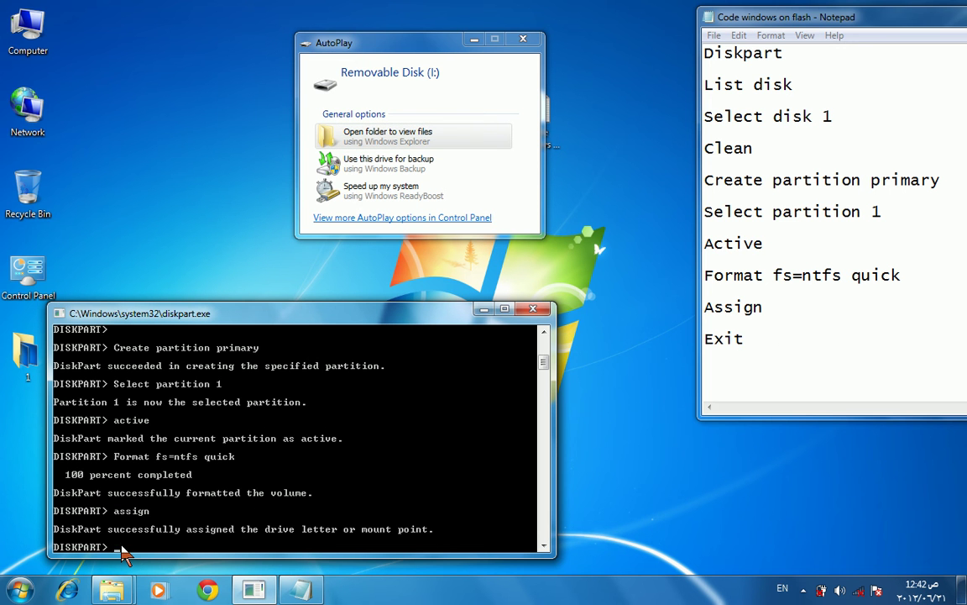
Exit DiskPart and close the command text file and the AutoPlay window.
type("exit")
key("Return")
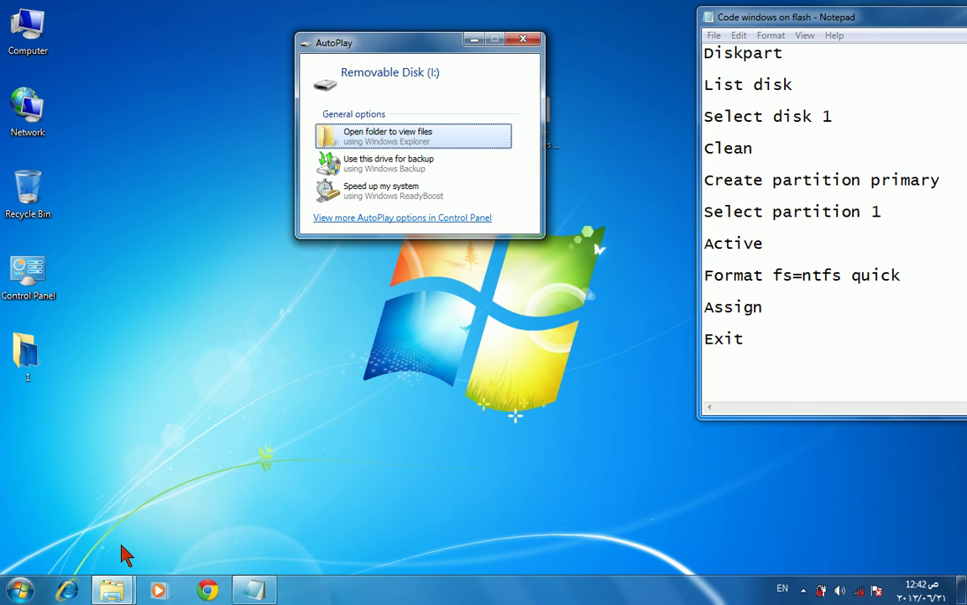
left_click_drag(912, 22, 687, 46)
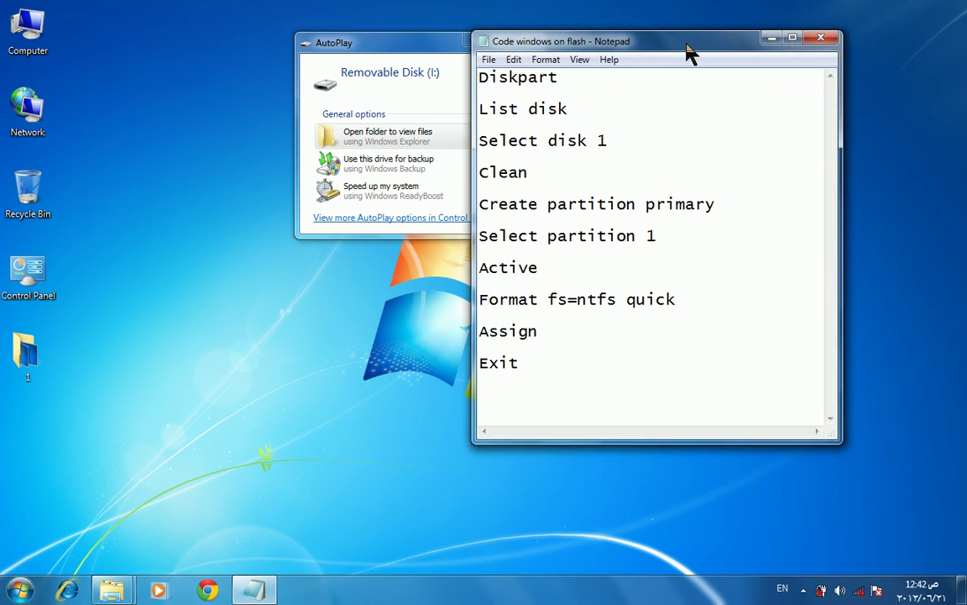
left_click(821, 38)
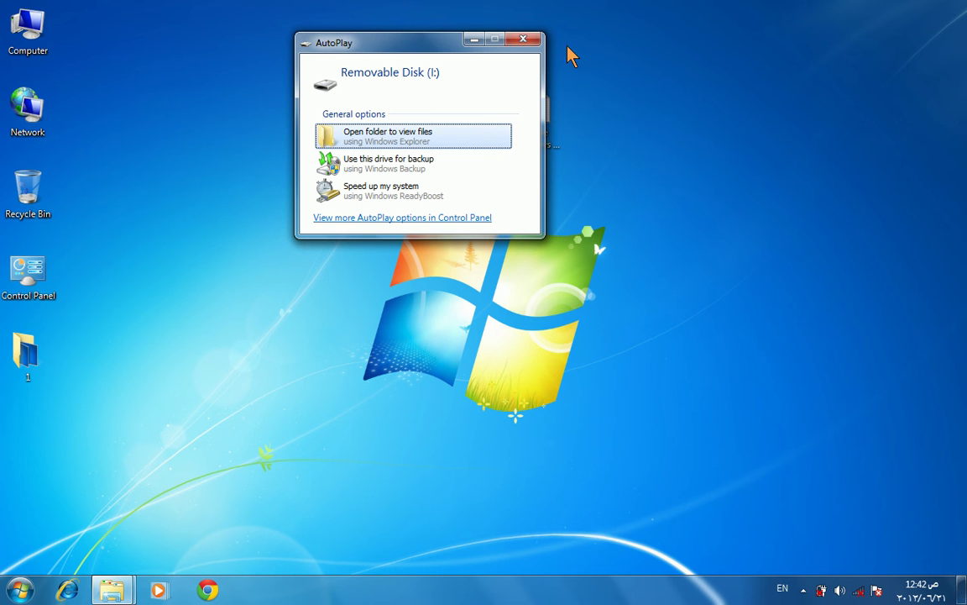
left_click(523, 42)
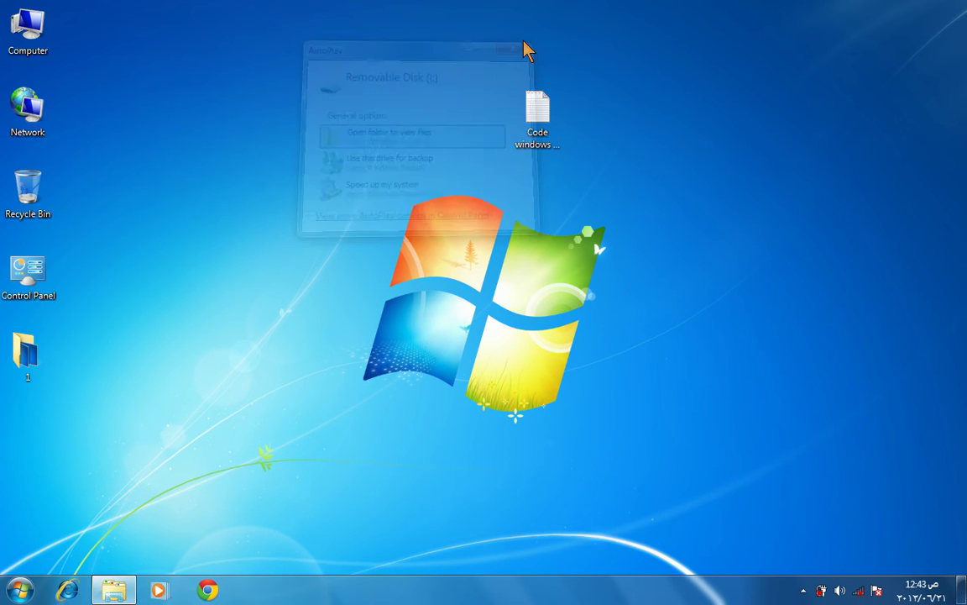
Open CD Drive (G:) and copy all of its files and folders to the clipboard.
double_click(38, 34)
left_click(186, 181)
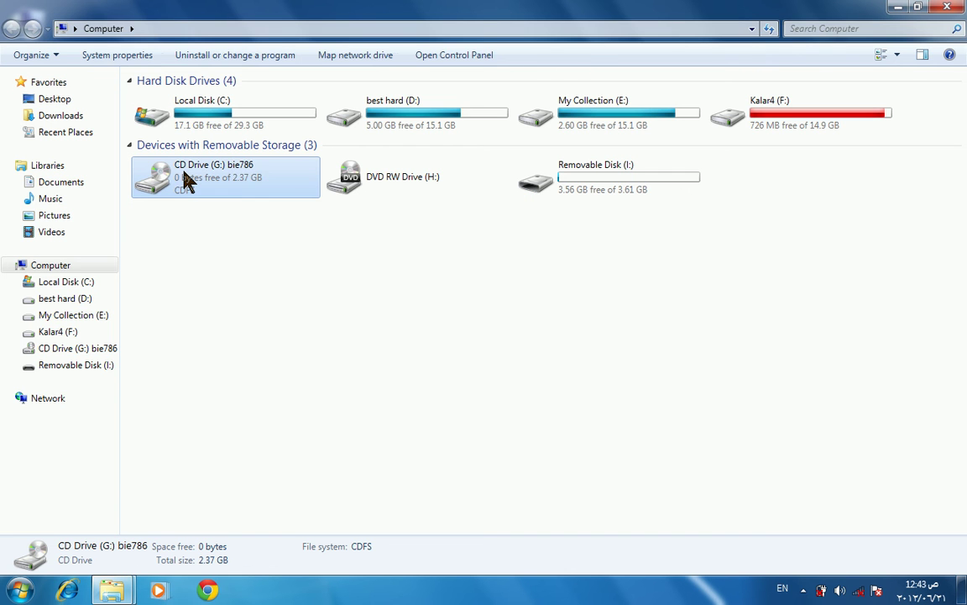
right_click(185, 177)
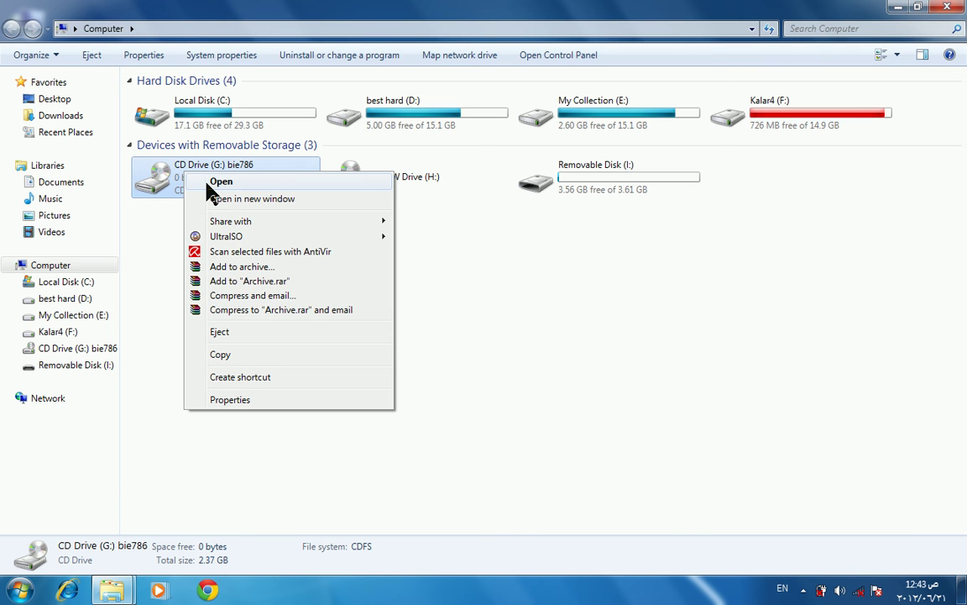
left_click(220, 182)
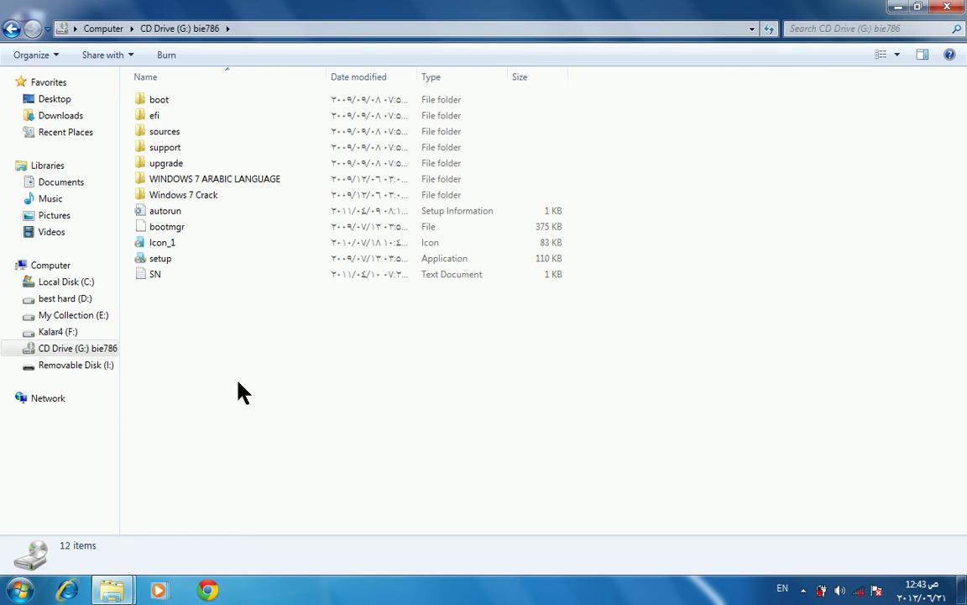
left_click_drag(238, 384, 152, 80)
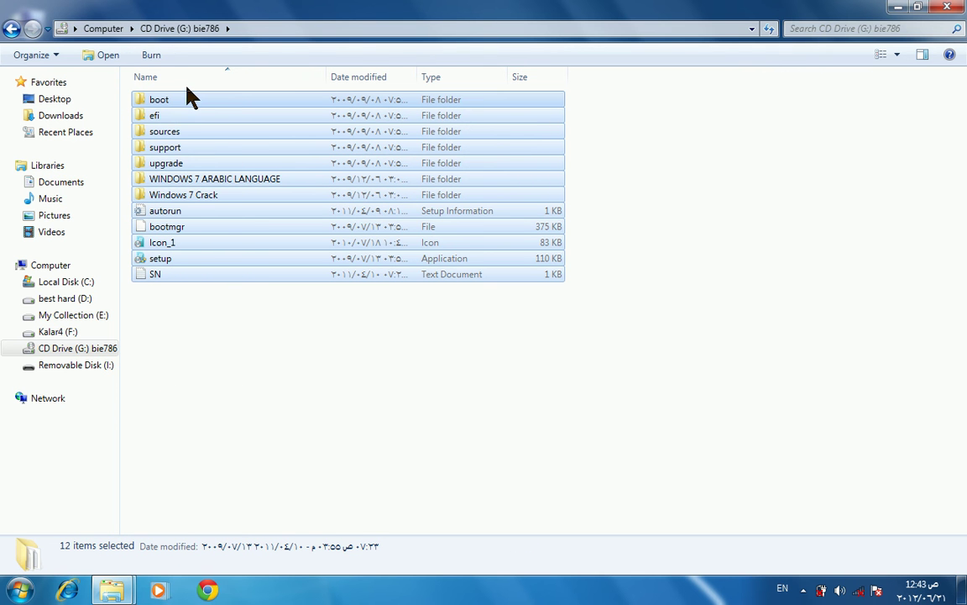
right_click(190, 106)
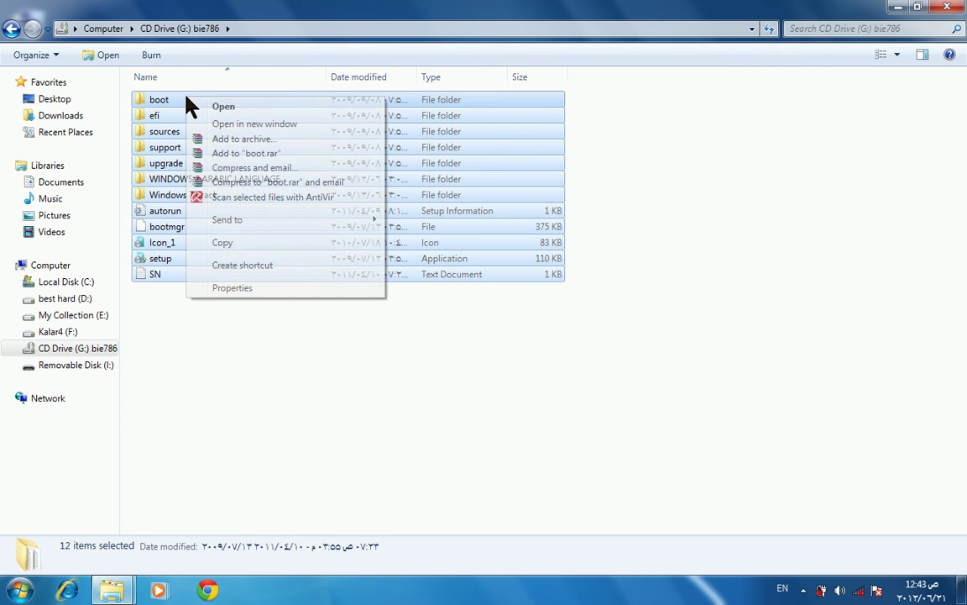
left_click(245, 245)
Paste the copied installation files into the empty Removable Disk (I:).
left_click(11, 28)
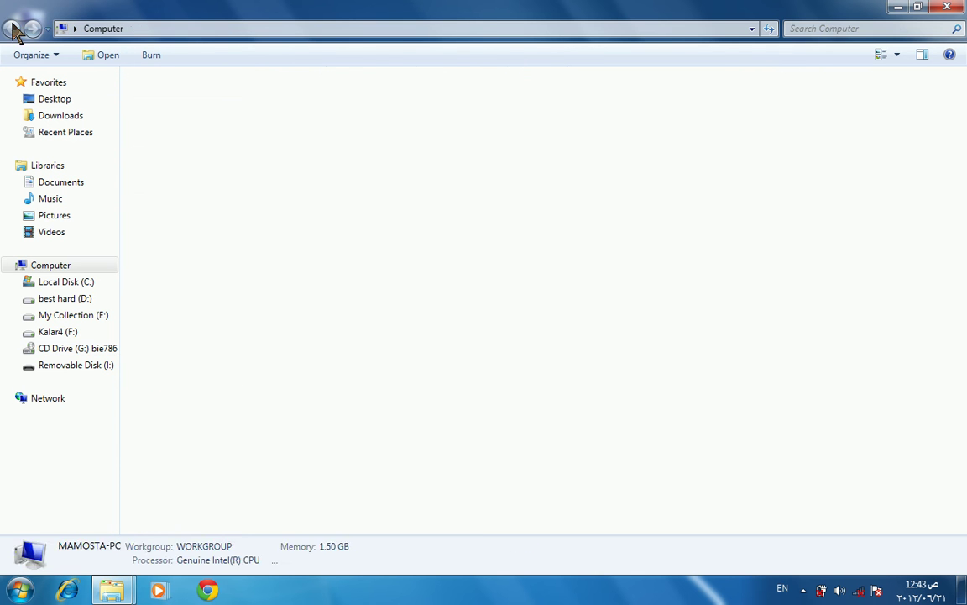
double_click(552, 171)
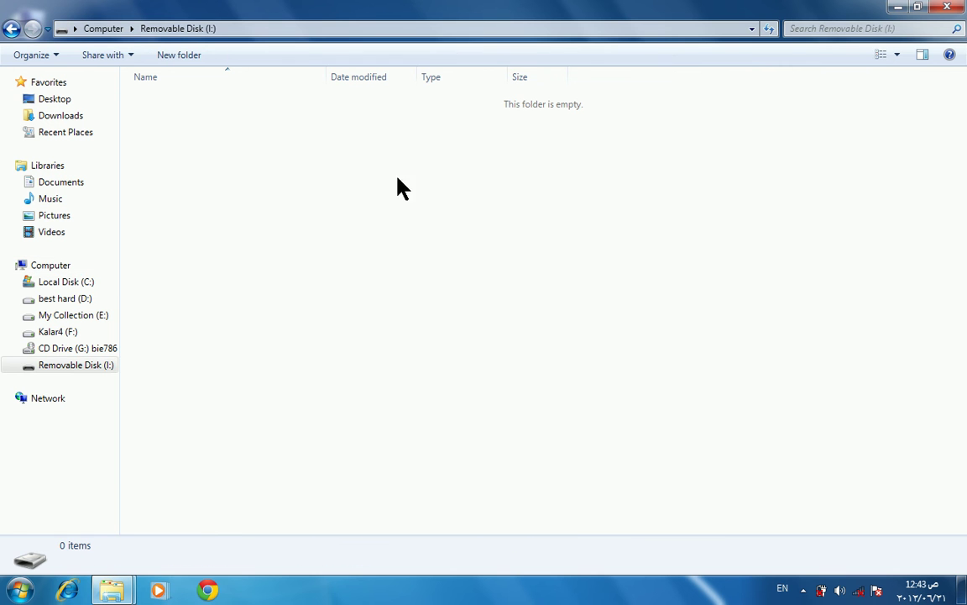
right_click(250, 167)
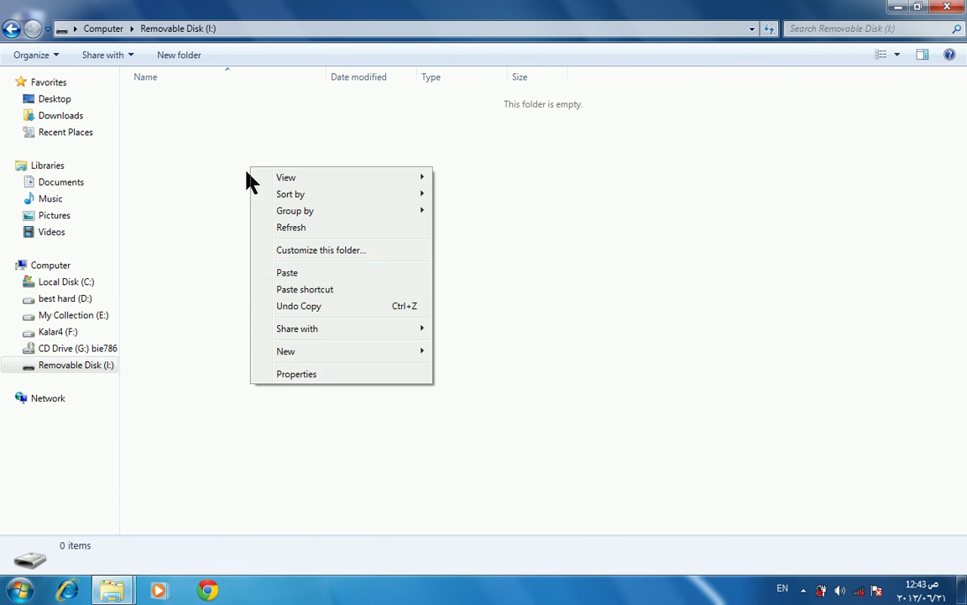
left_click(326, 274)
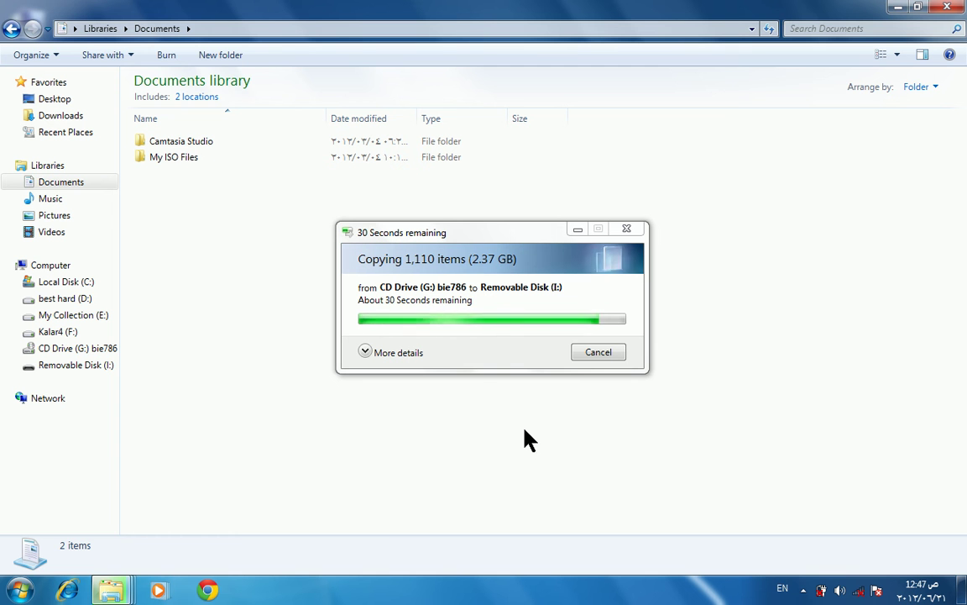
Clear the open Explorer windows from the desktop and open Removable Disk (I:) to check the files being copied.
left_click(945, 8)
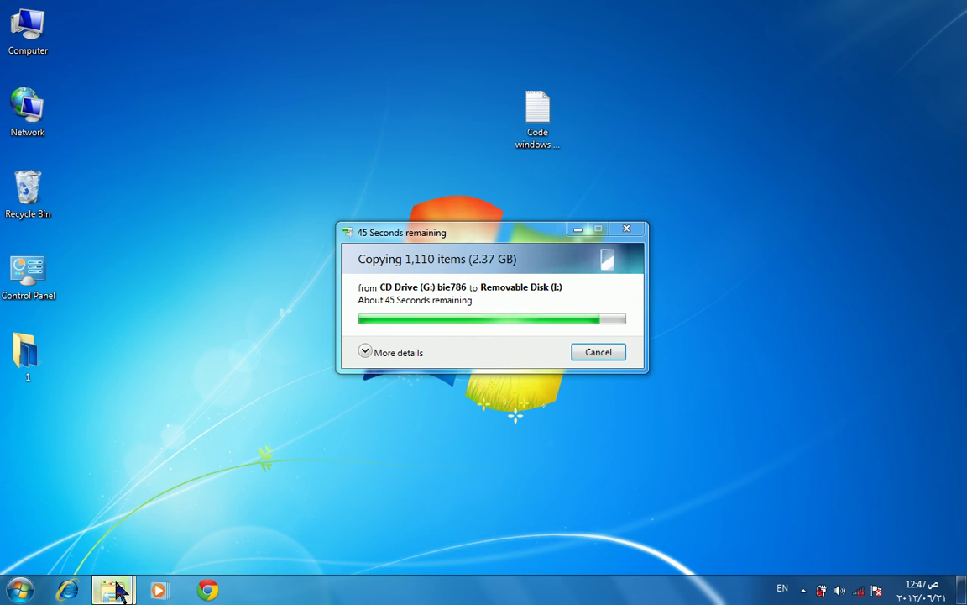
mouse_move(116, 588)
left_click(100, 528)
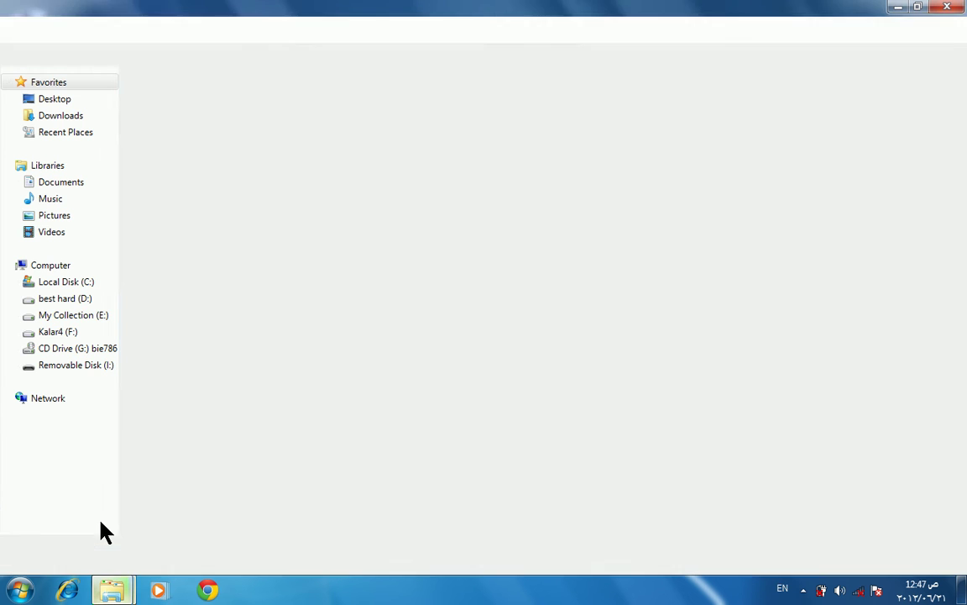
left_click(898, 7)
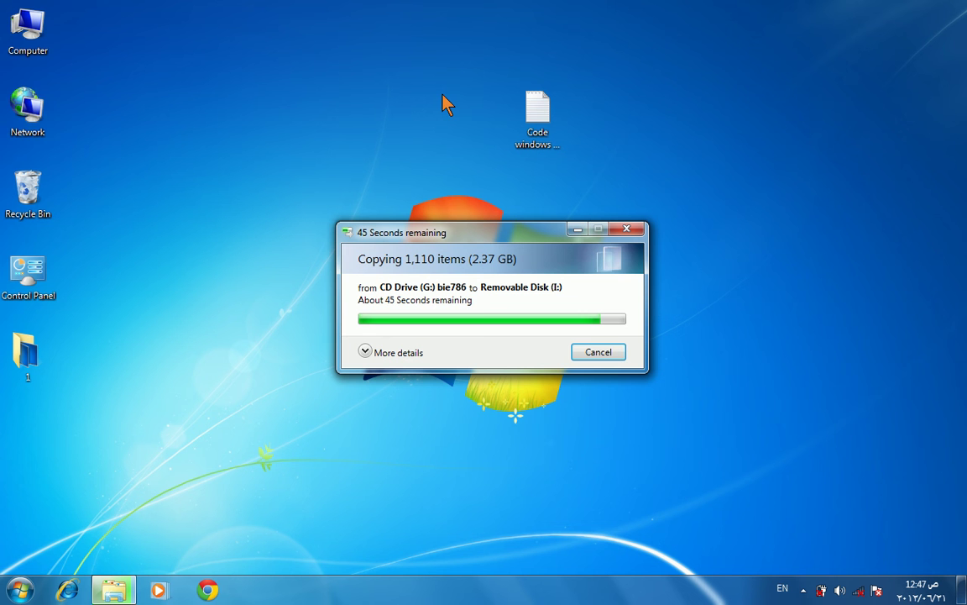
double_click(19, 52)
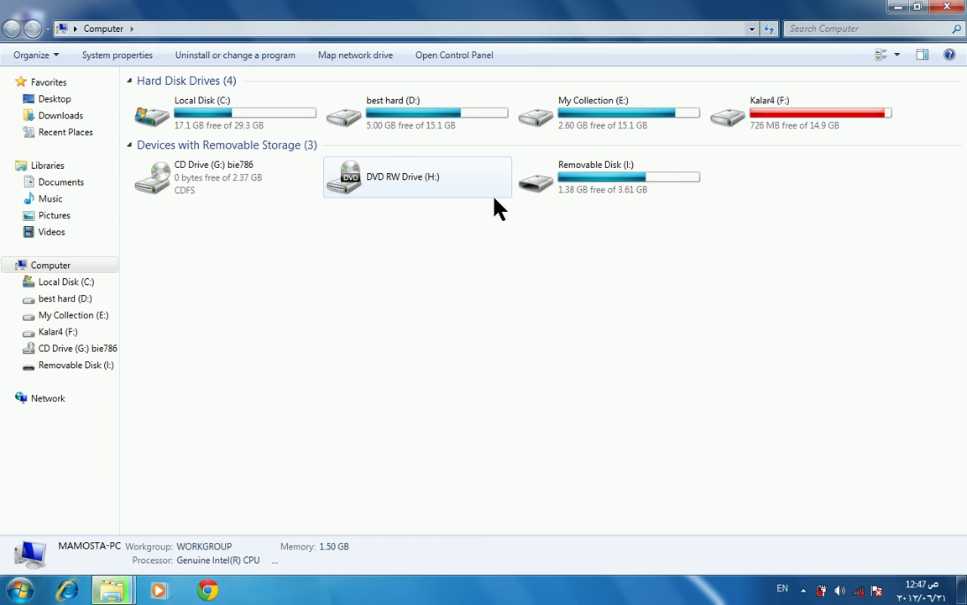
double_click(540, 192)
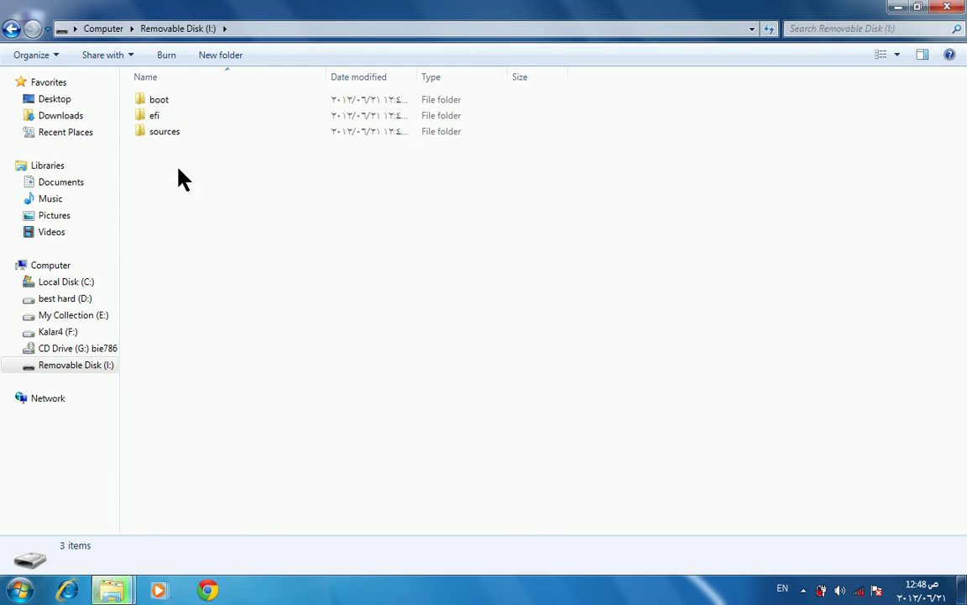
Arrange the Removable Disk (I:) window beside the copy progress dialog, and maximize the drive window once copying finishes.
double_click(556, 17)
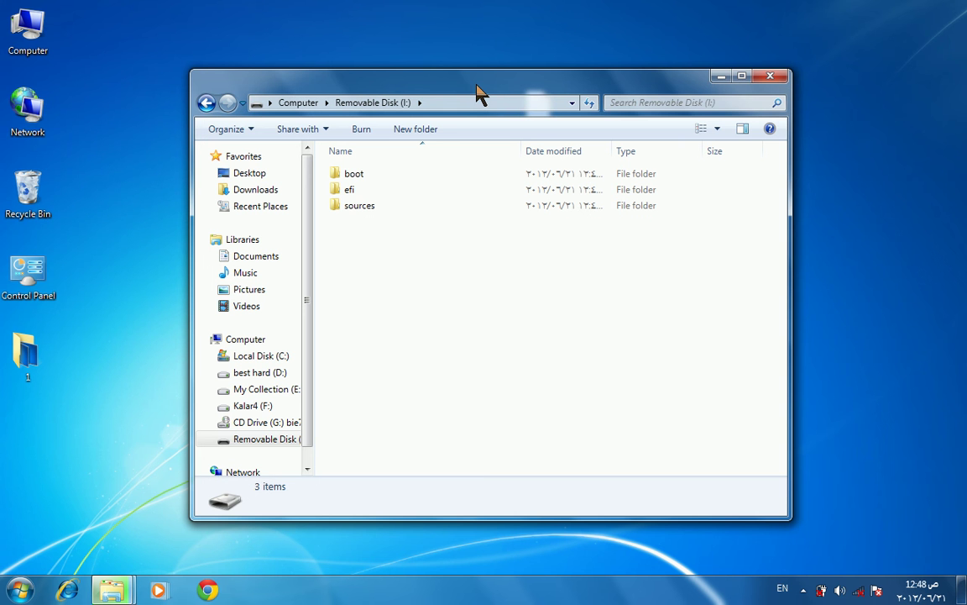
left_click_drag(475, 90, 774, 105)
left_click(448, 236)
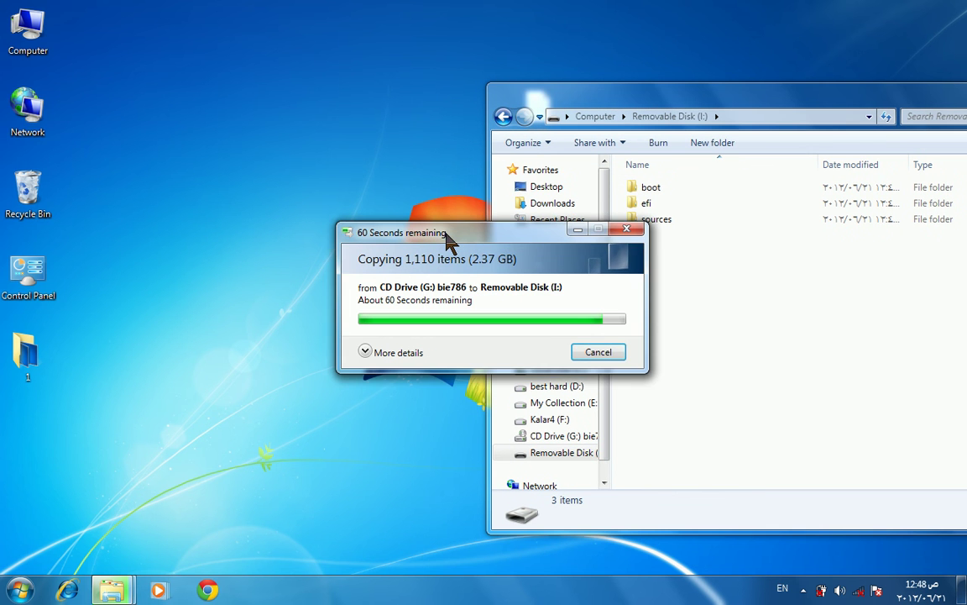
left_click_drag(448, 237, 294, 168)
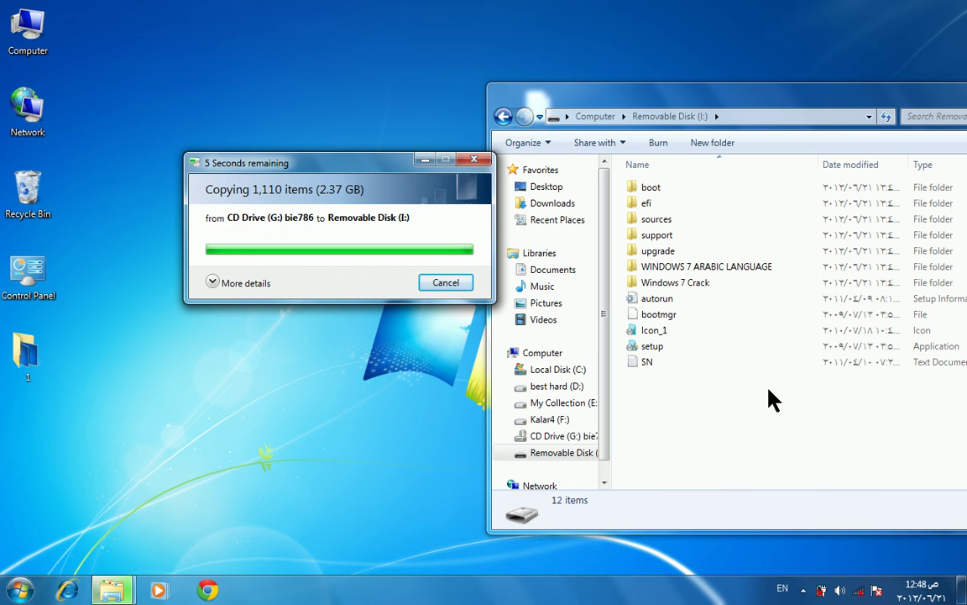
double_click(706, 95)
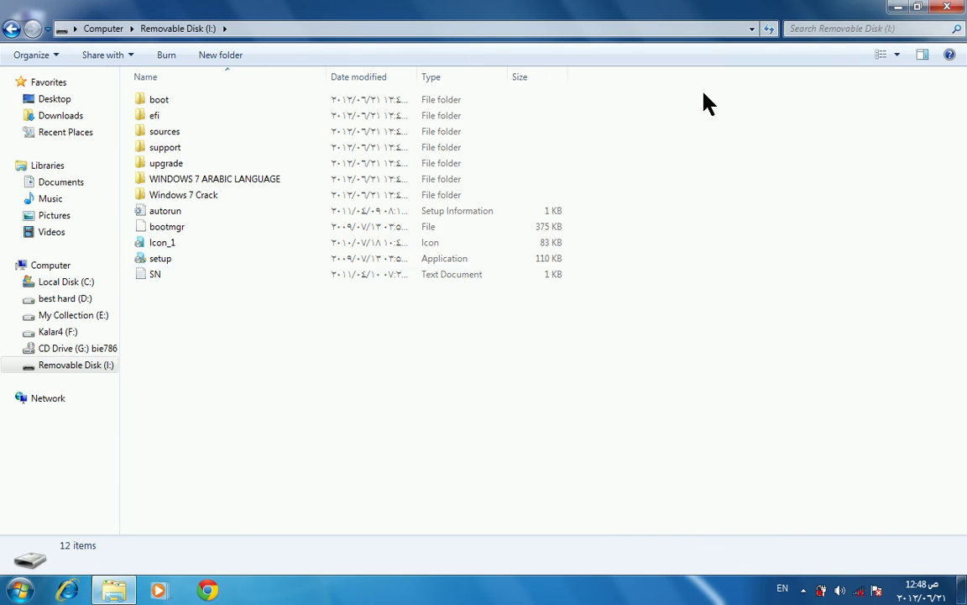